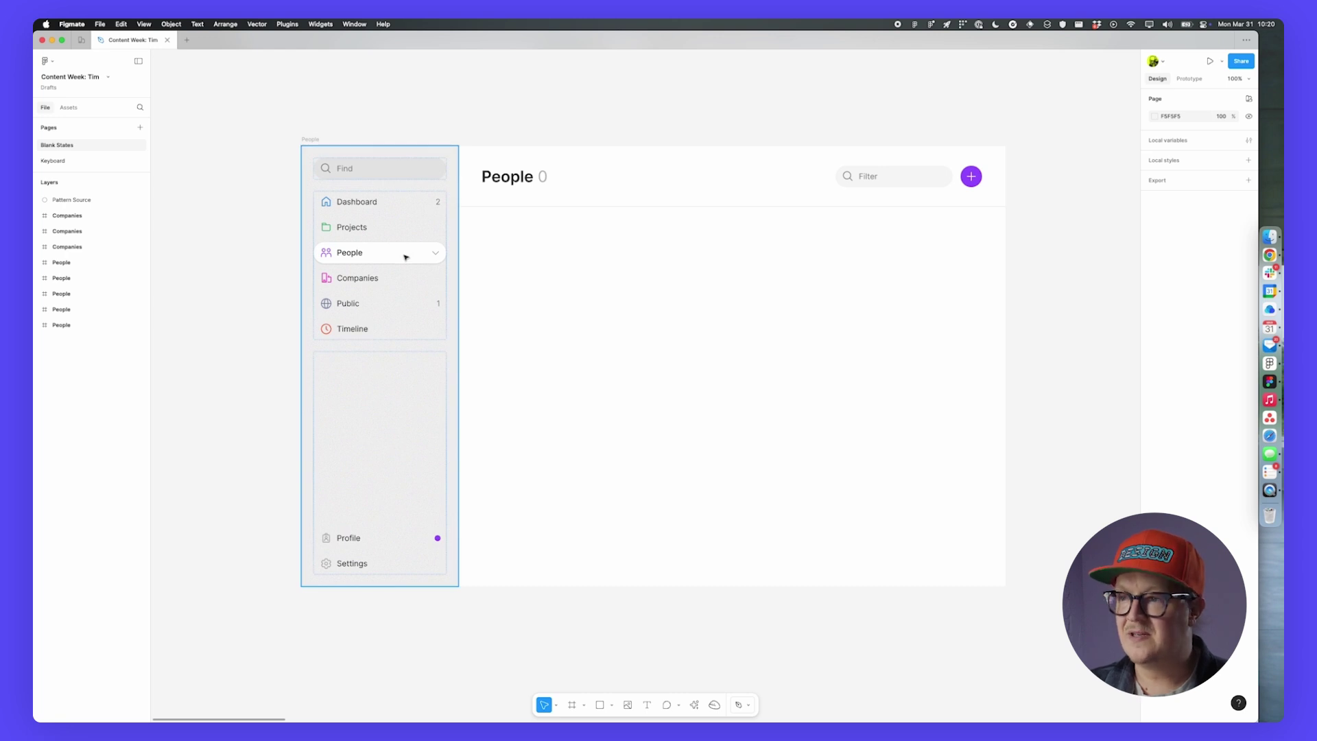
- Scroll the canvas right to the People frame showing the 'No people found' empty state
scroll(566, 193, right, 1)
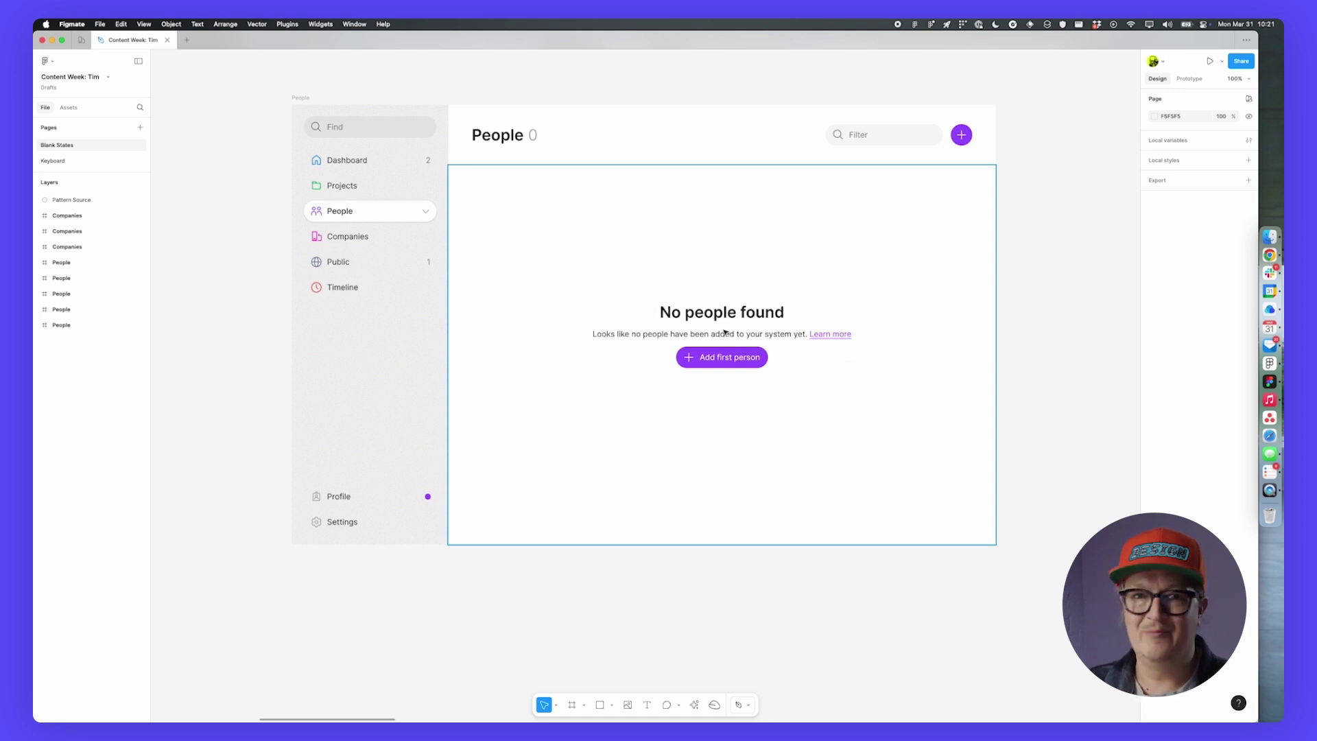
- Scroll up to the area above the 'No people found' heading where the people icon goes
scroll(1023, 346, up, 2)
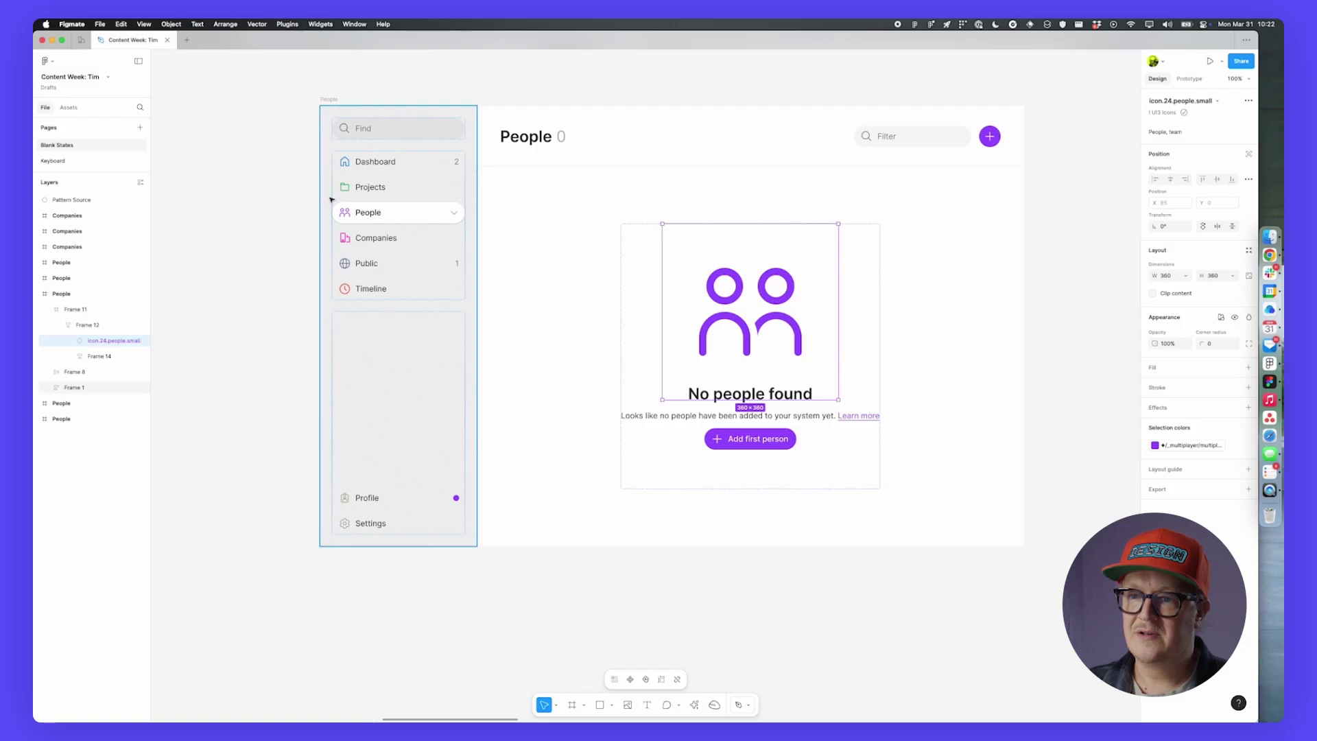
scroll(351, 220, up, 10)
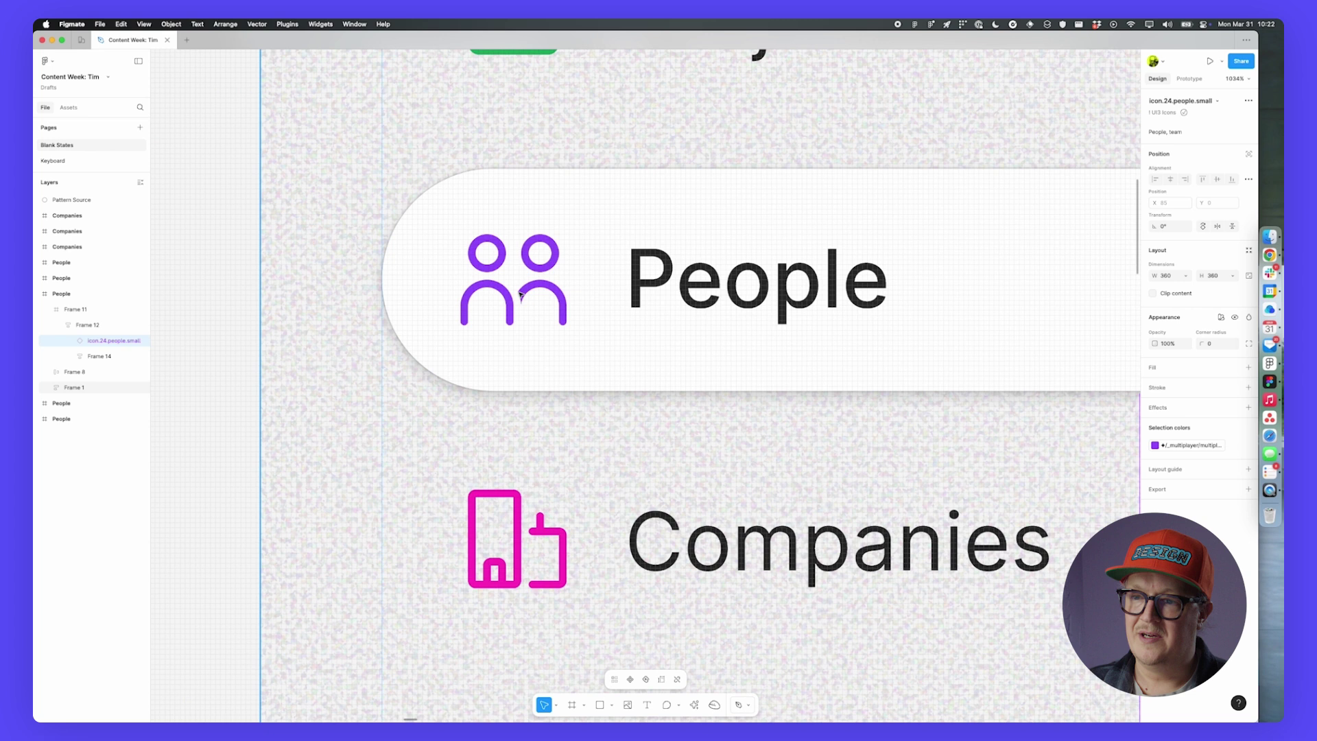
scroll(679, 326, down, 10)
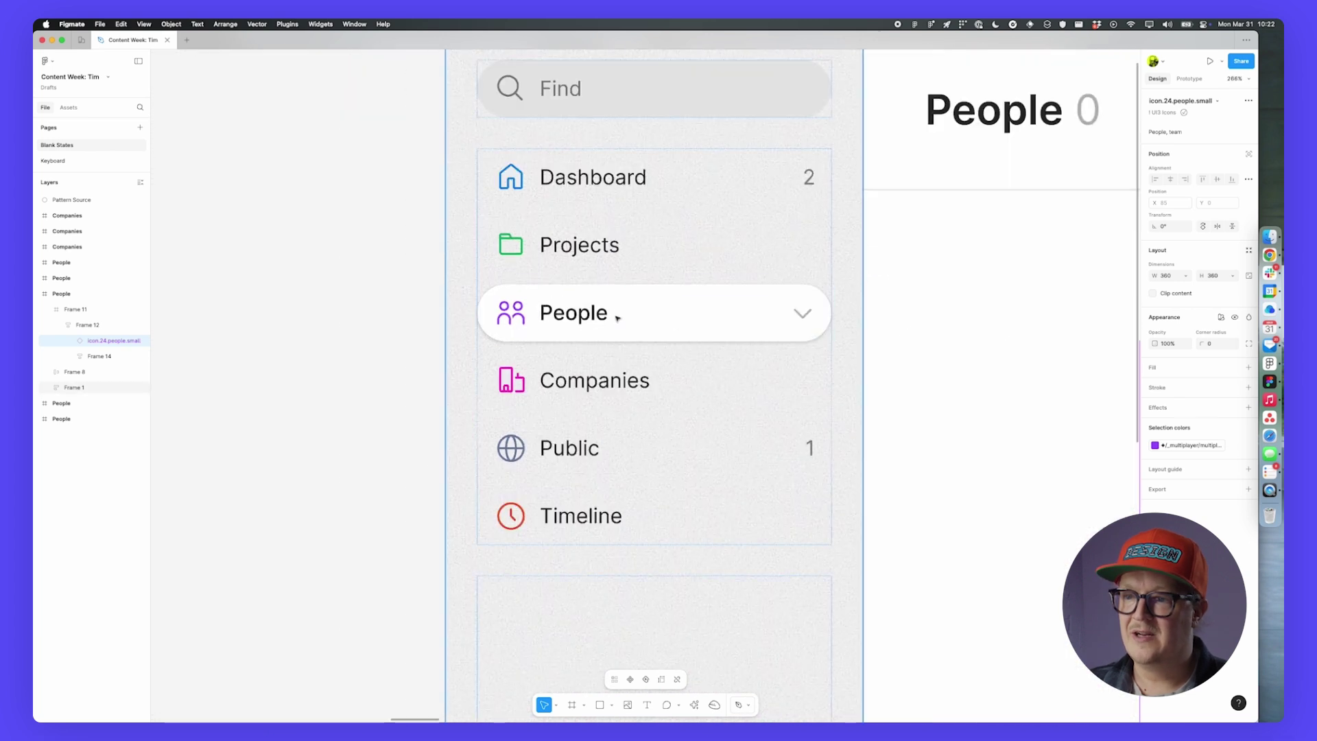
scroll(758, 357, right, 5)
scroll(758, 356, down, 2)
scroll(873, 348, right, 1)
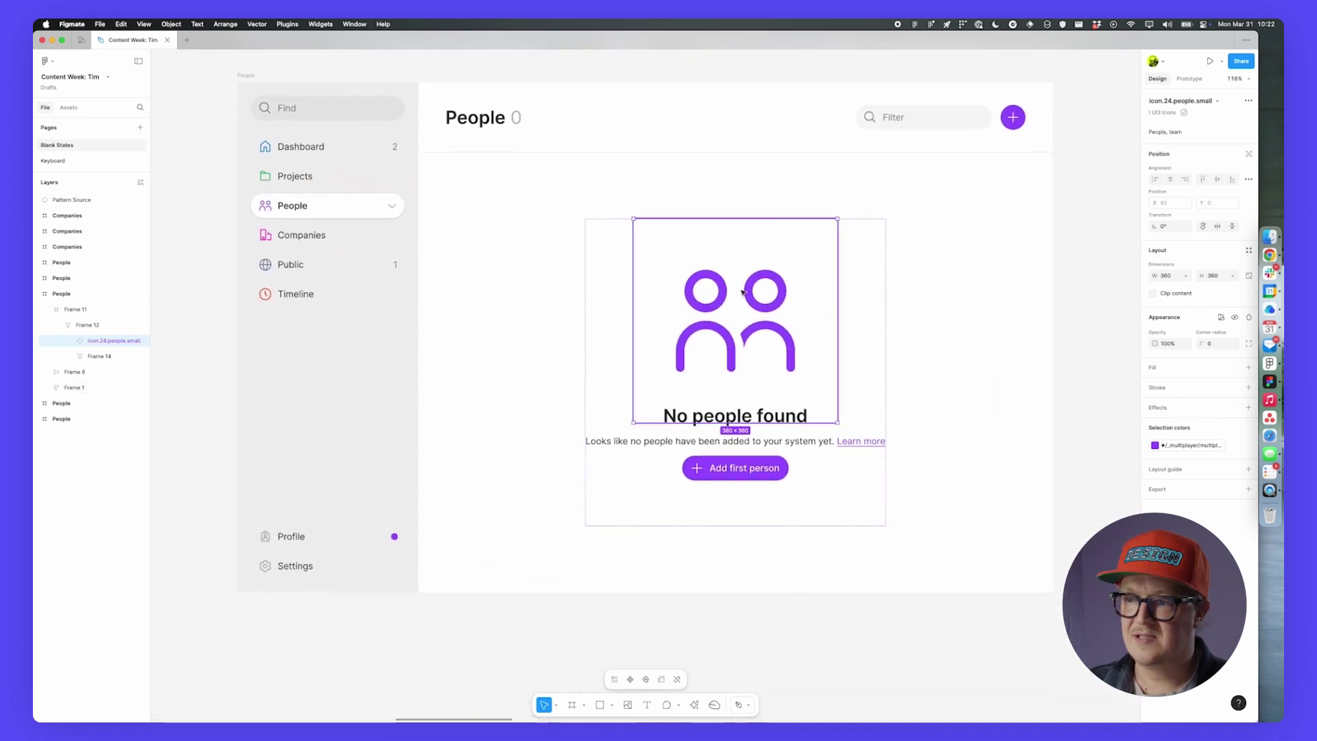
scroll(739, 315, right, 1)
scroll(739, 314, down, 1)
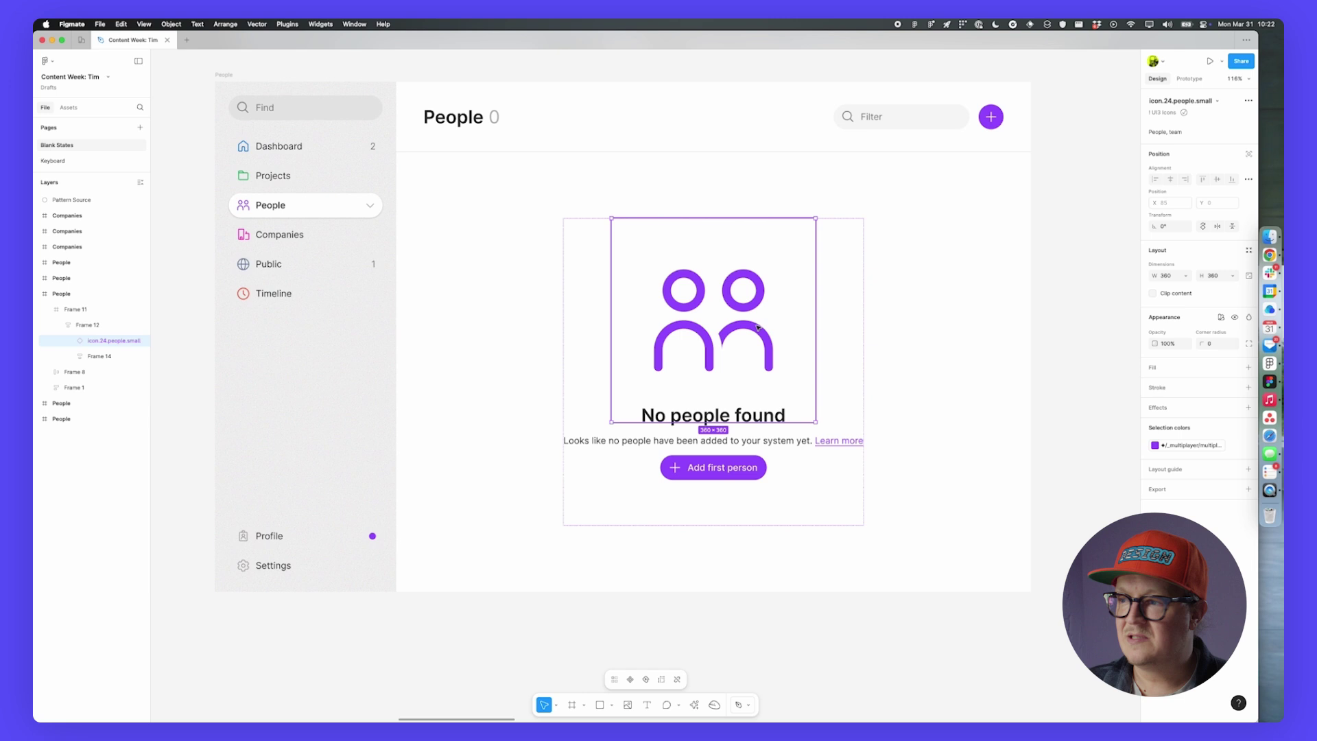
click(1072, 331)
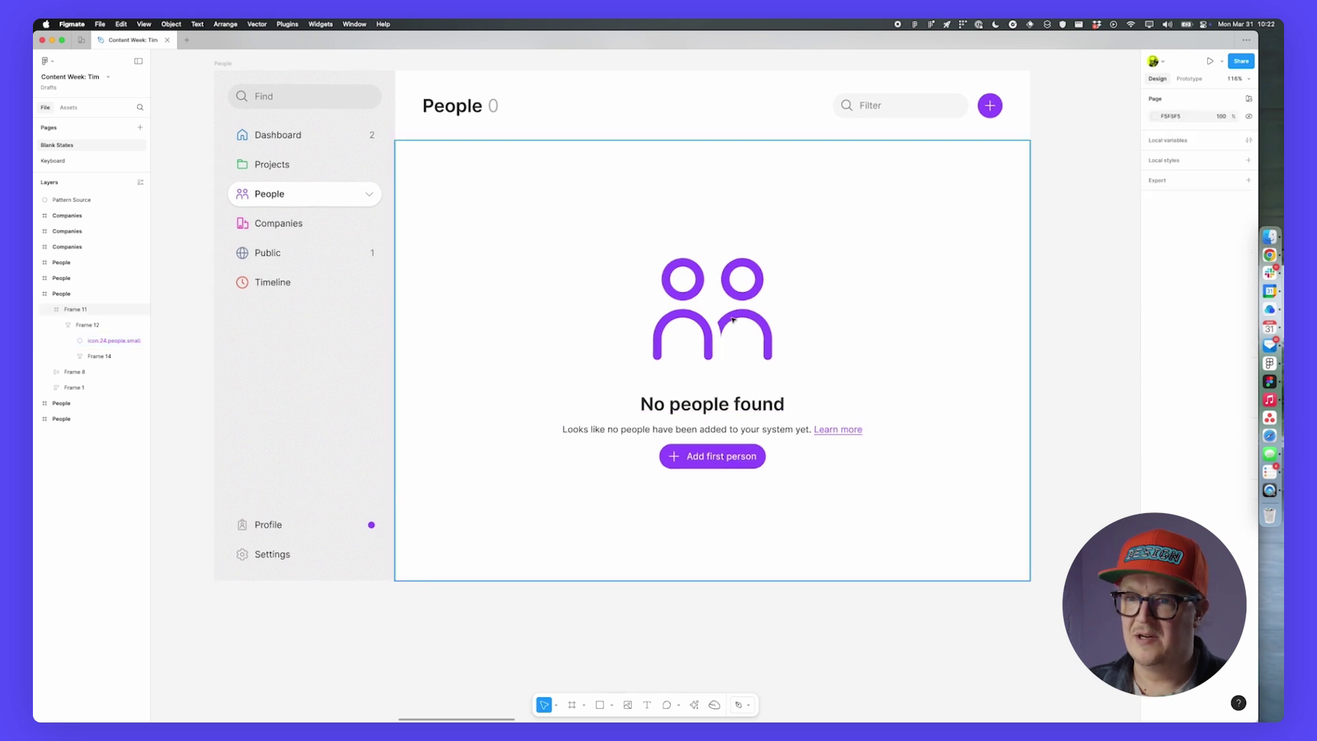
scroll(736, 319, up, 1)
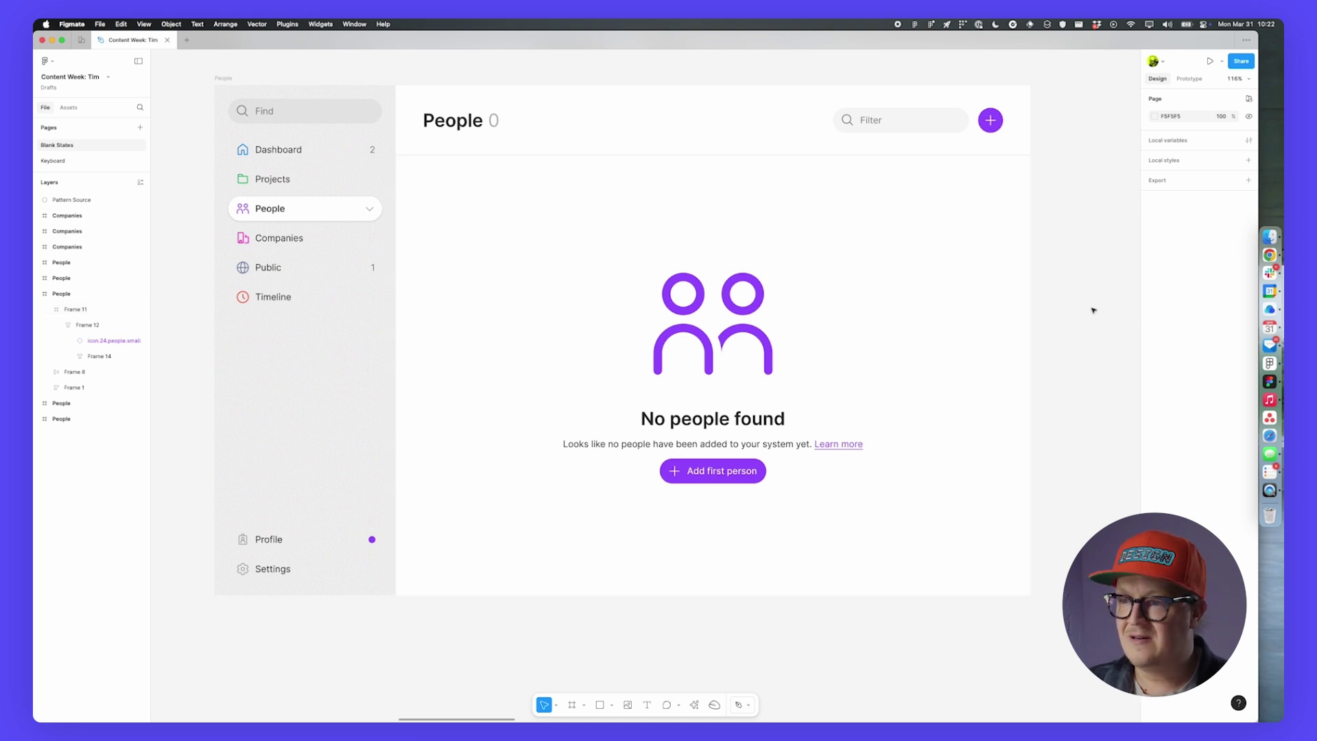
scroll(1086, 309, right, 2)
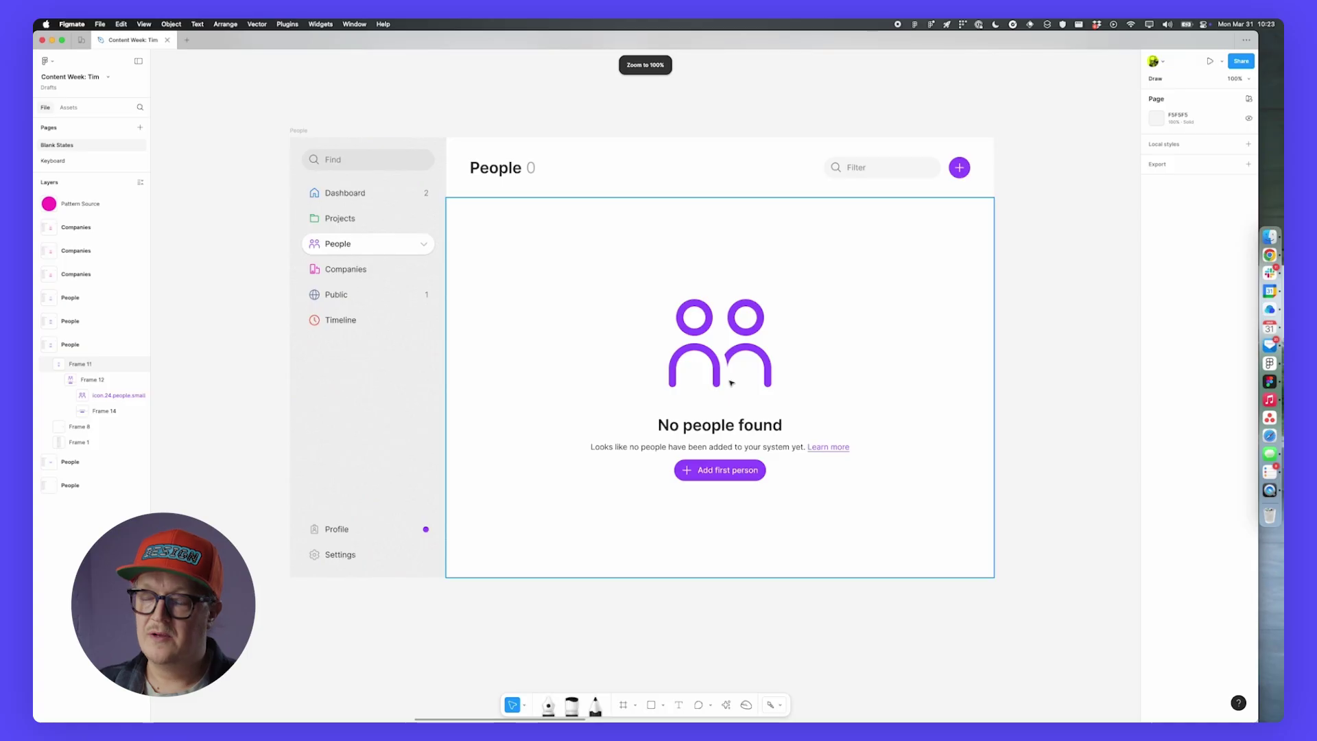
- Zoom in on the icon.24.people.small icon and select its Primary vector layer
scroll(758, 365, up, 5)
super+click(758, 365)
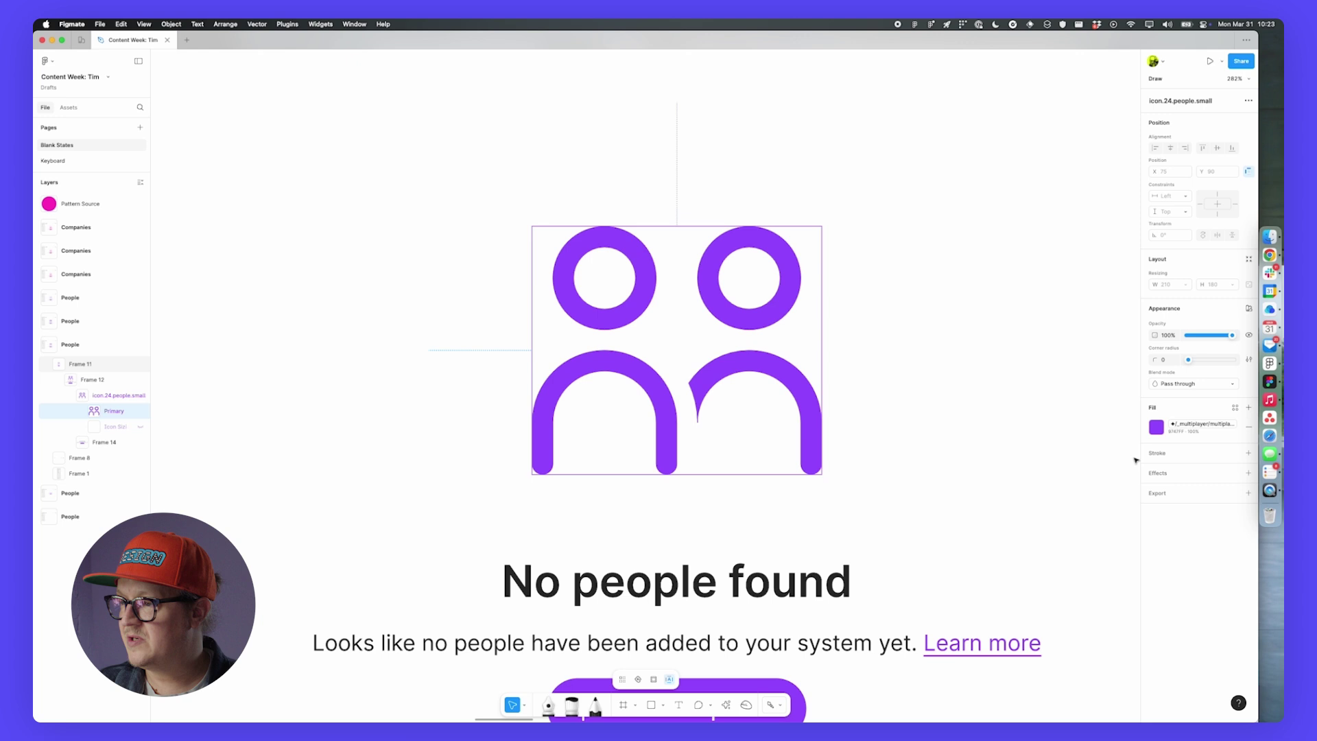
- Give the Primary shape a black Dynamic hand-drawn stroke aligned Outside
click(1247, 455)
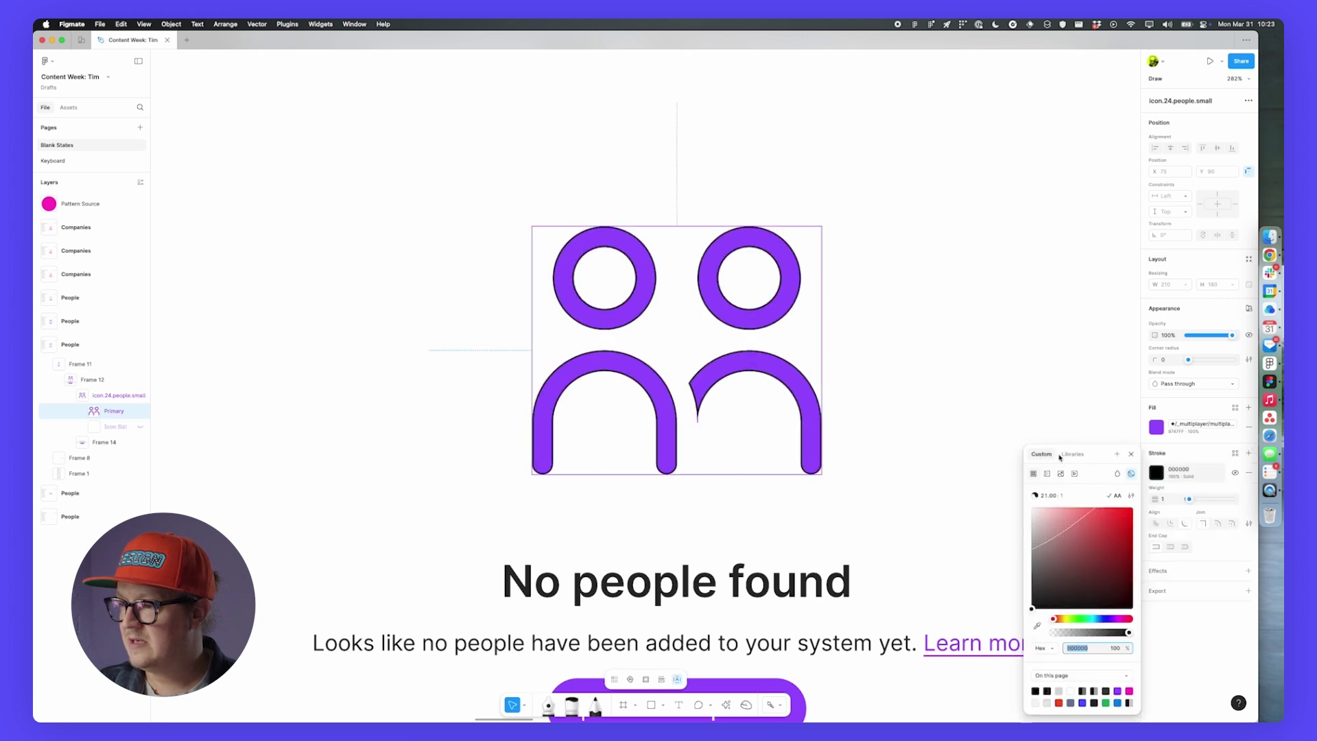
click(1248, 524)
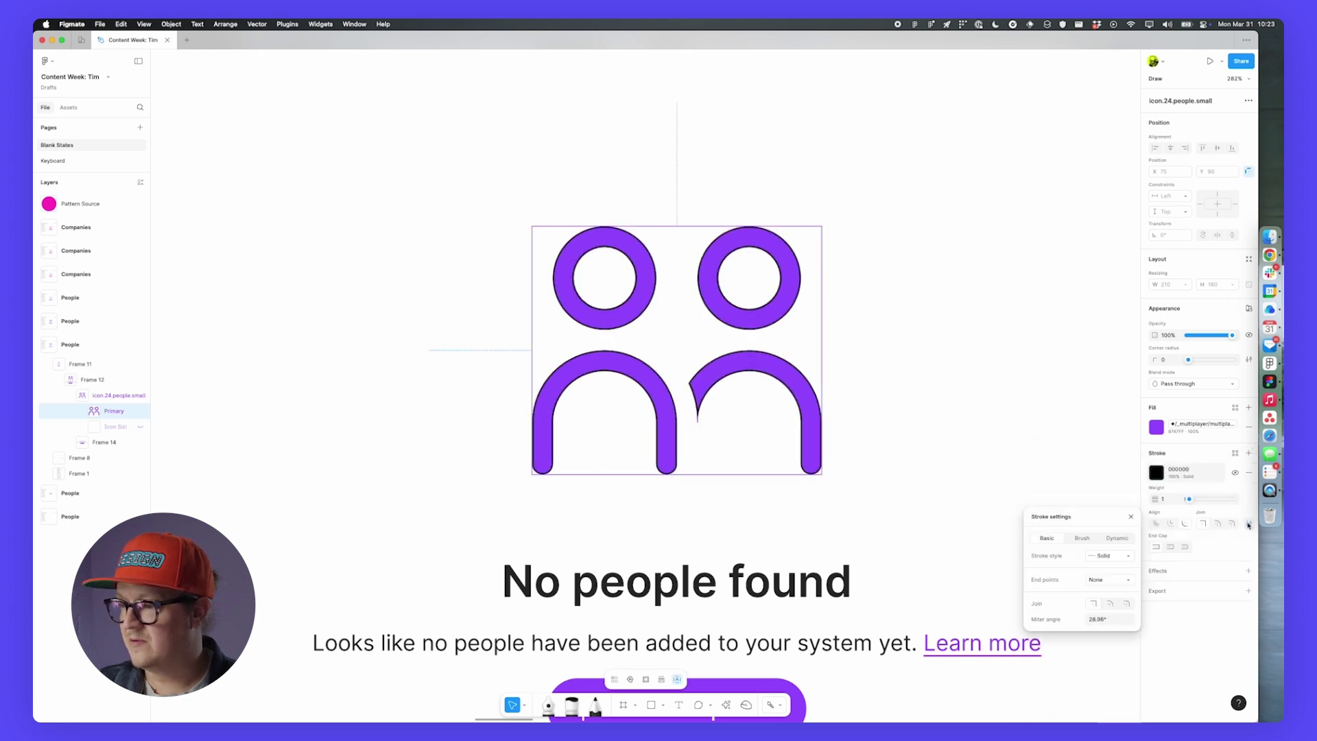
click(1118, 539)
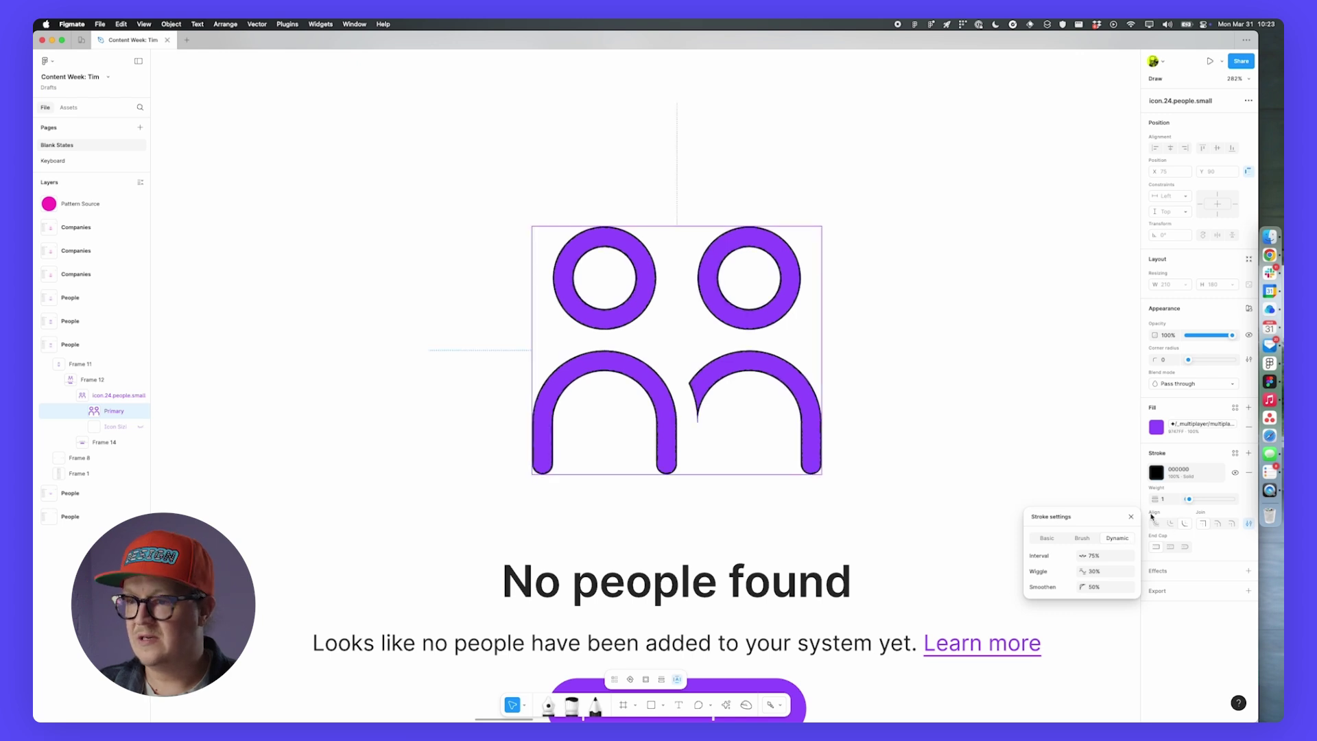
scroll(746, 382, up, 6)
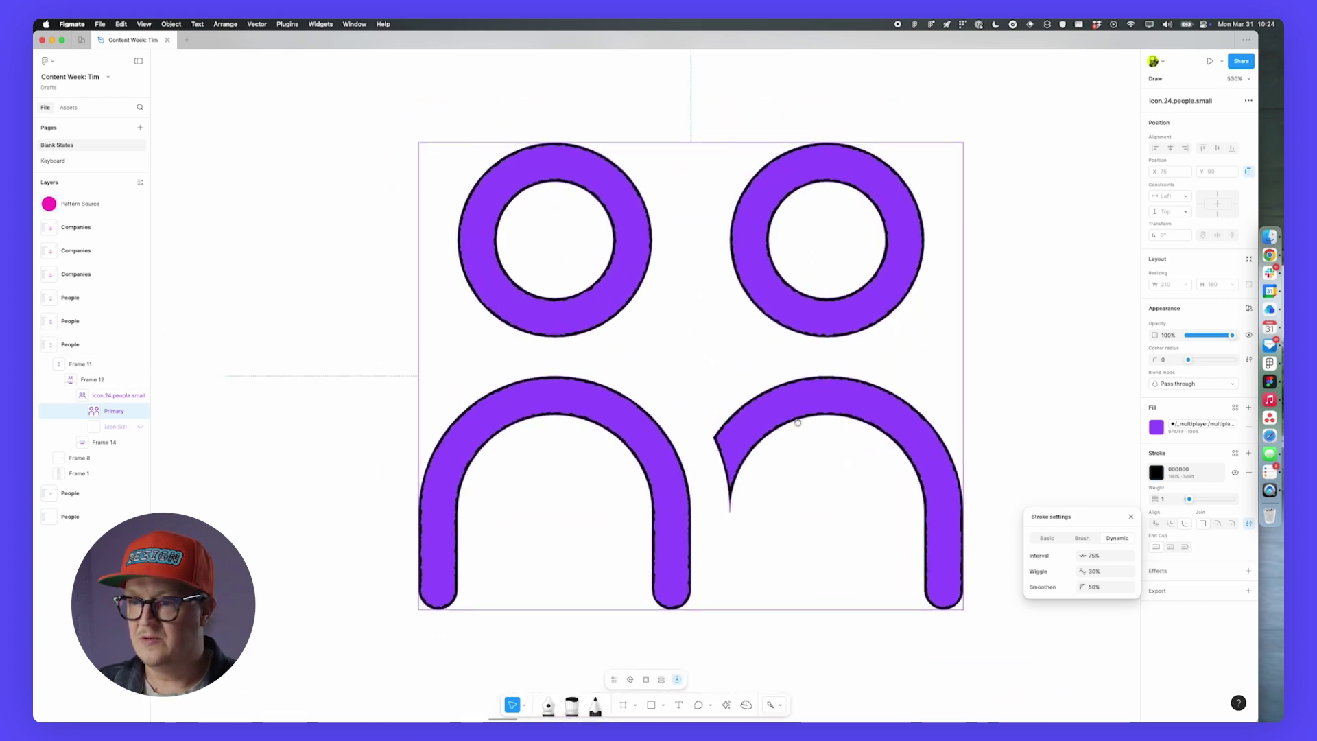
scroll(797, 422, up, 3)
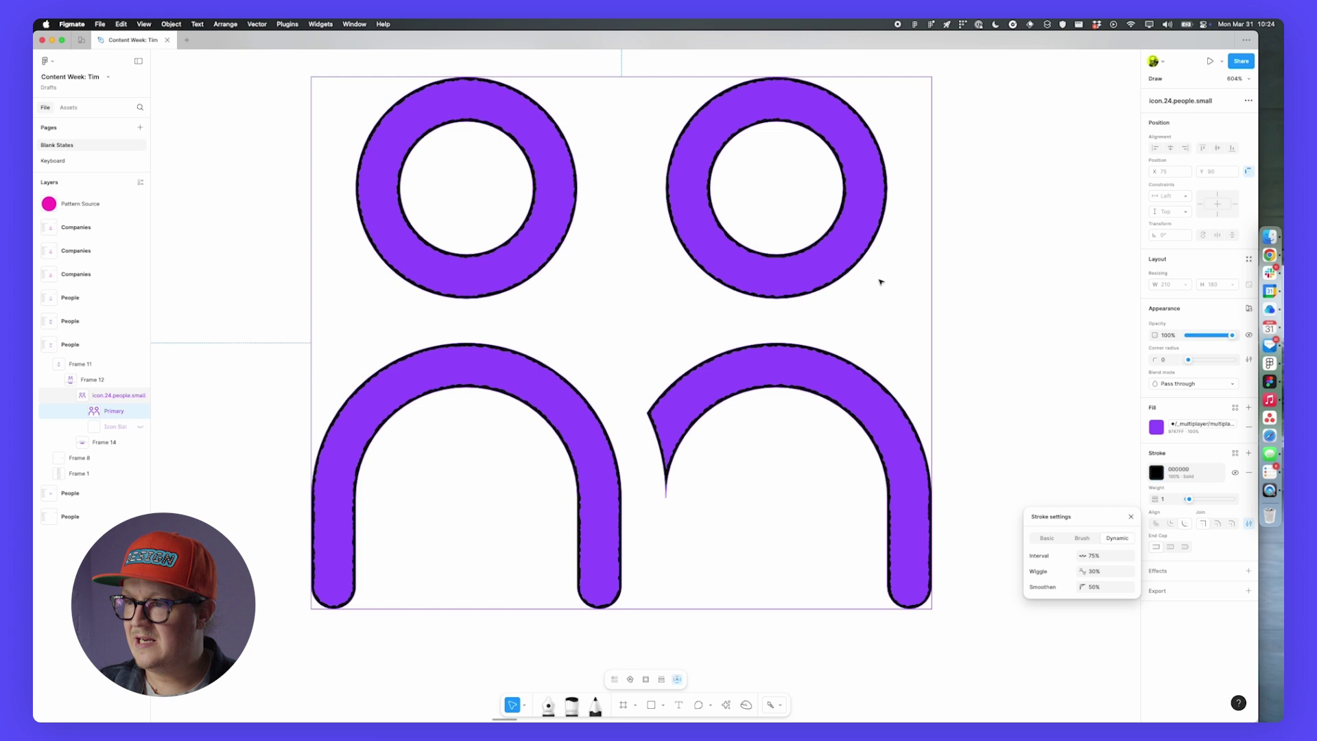
scroll(882, 298, up, 1)
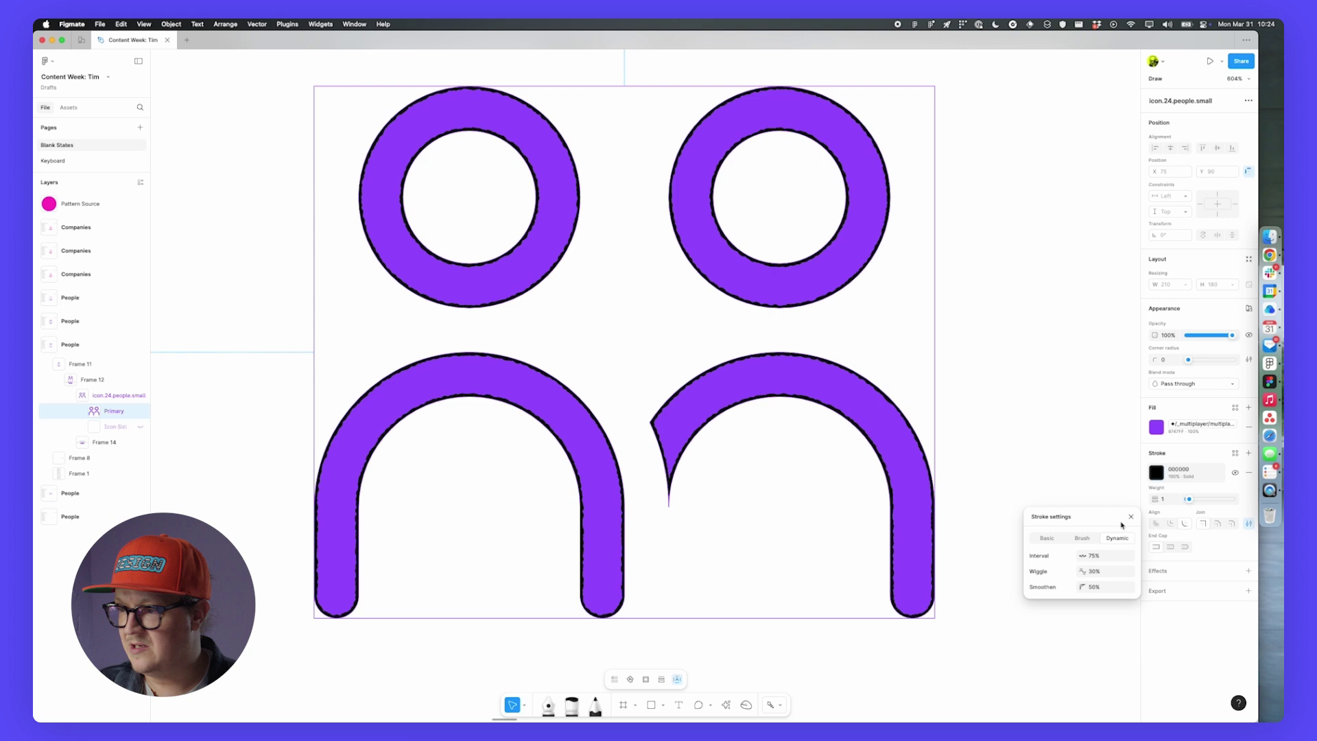
click(1225, 550)
click(1171, 525)
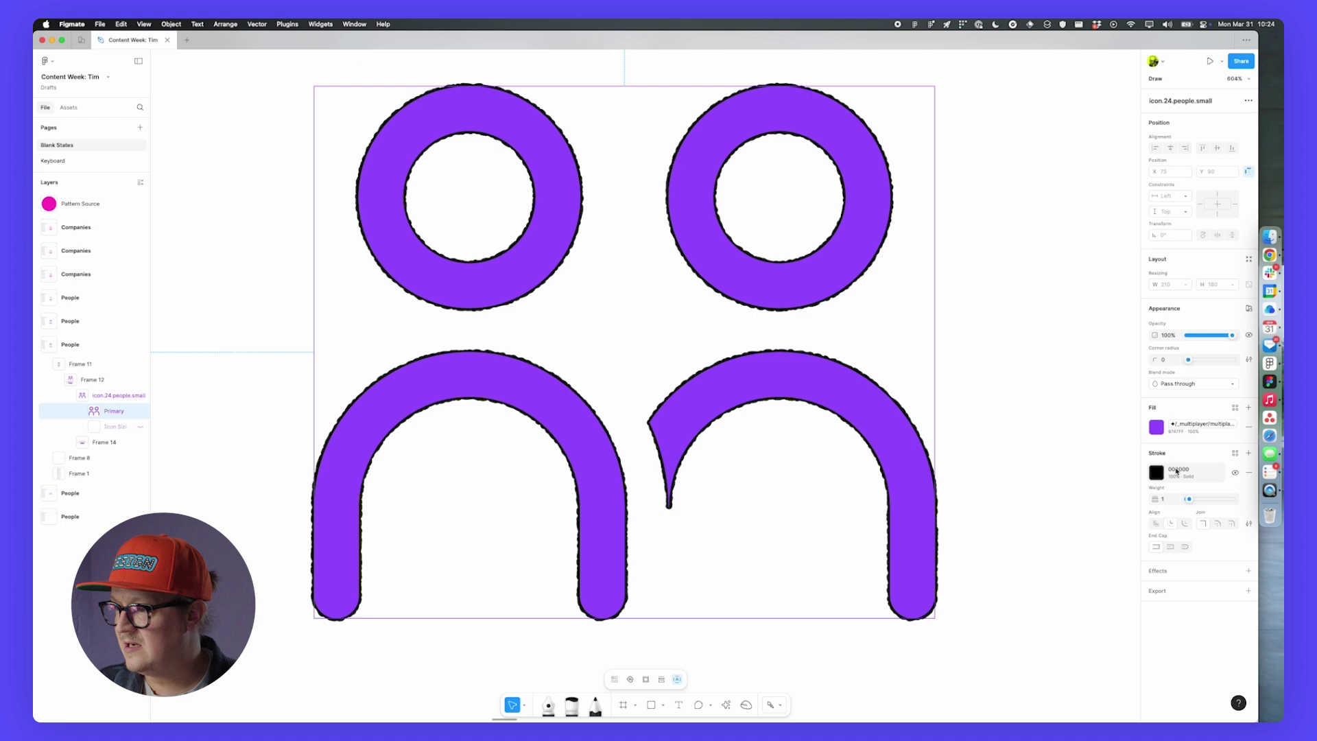
- Eyedrop the icon's purple 9747FF into the stroke colour, keeping stroke weight 1
click(1157, 472)
click(1038, 626)
click(823, 258)
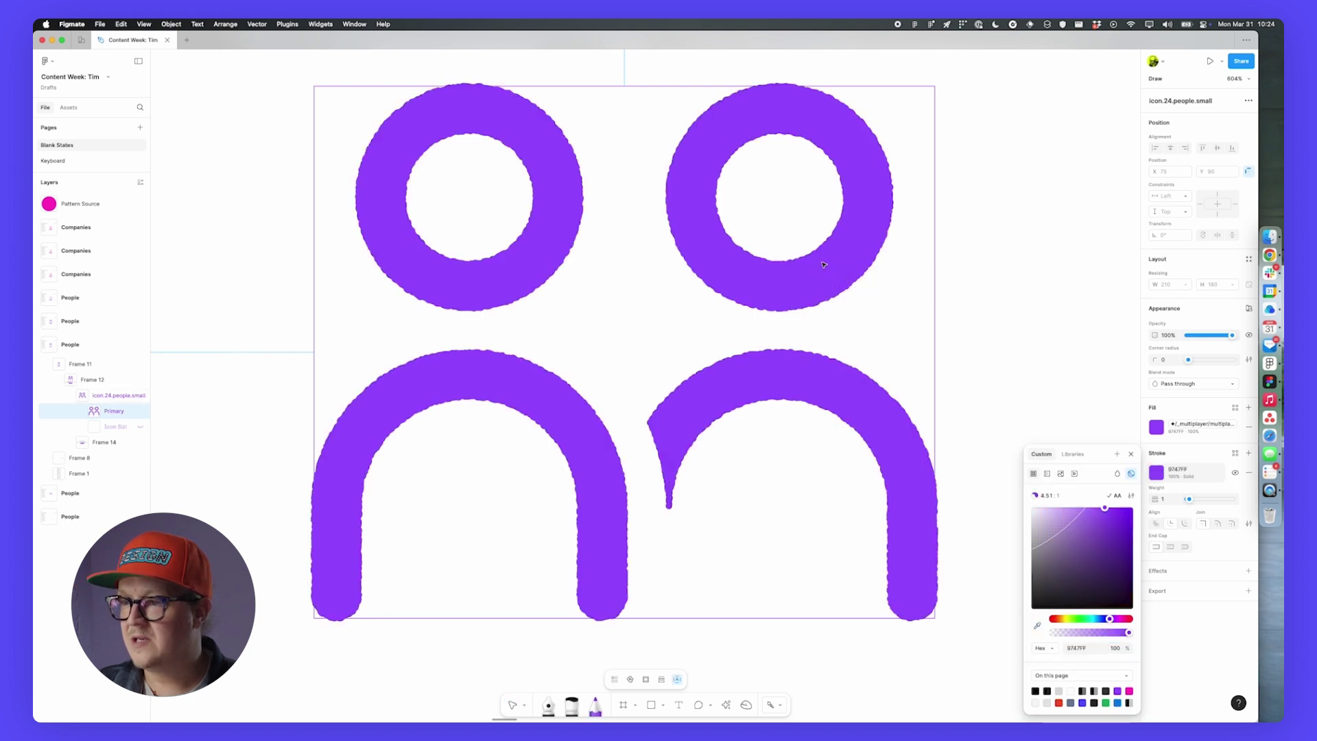
click(1197, 616)
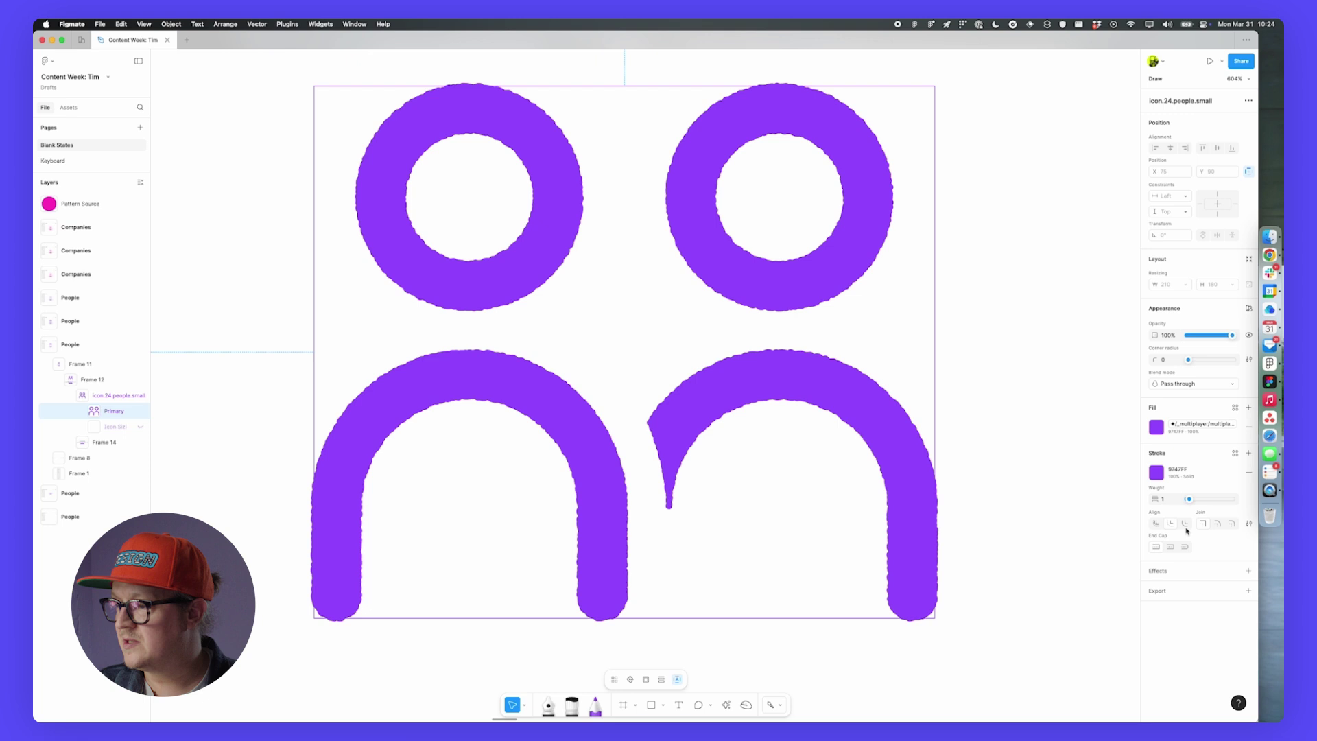
drag(1189, 499, 1190, 501)
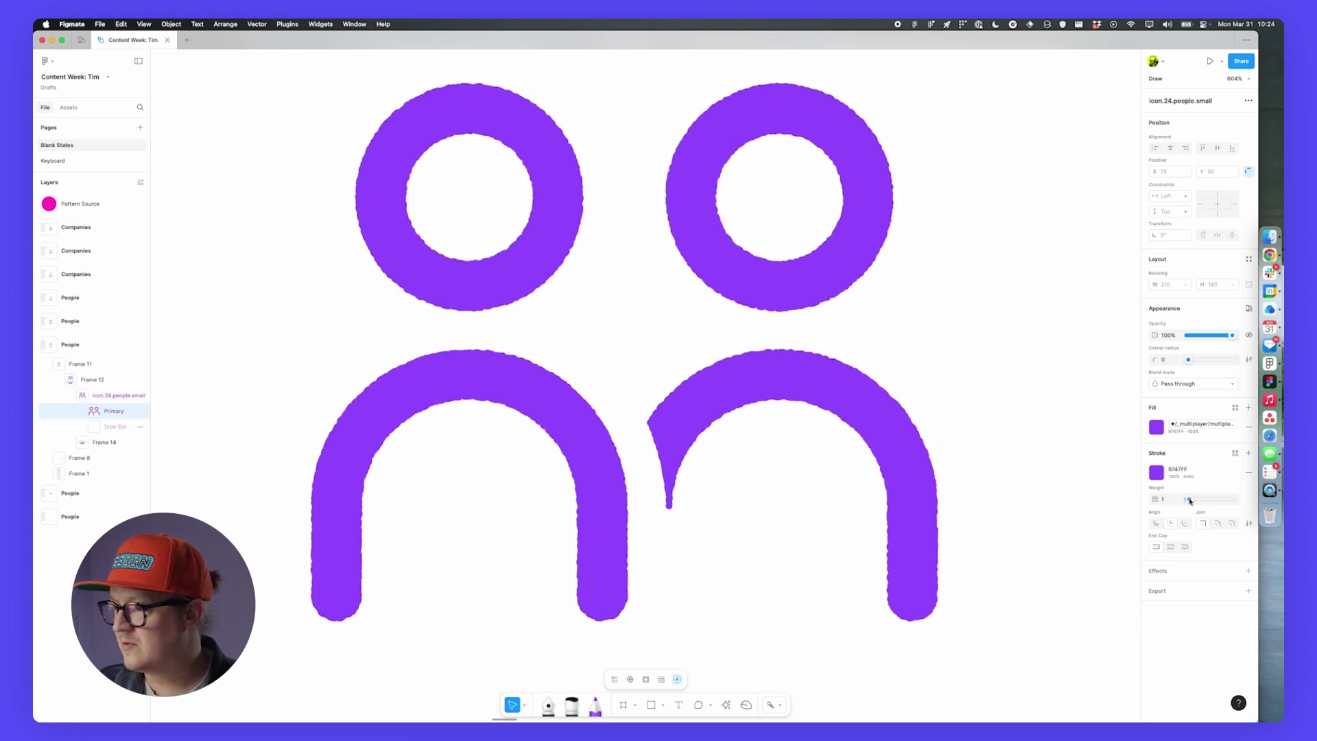
- Tune the dynamic stroke to Smoothen 8%, Interval 55% and Wiggle 28%
click(1249, 523)
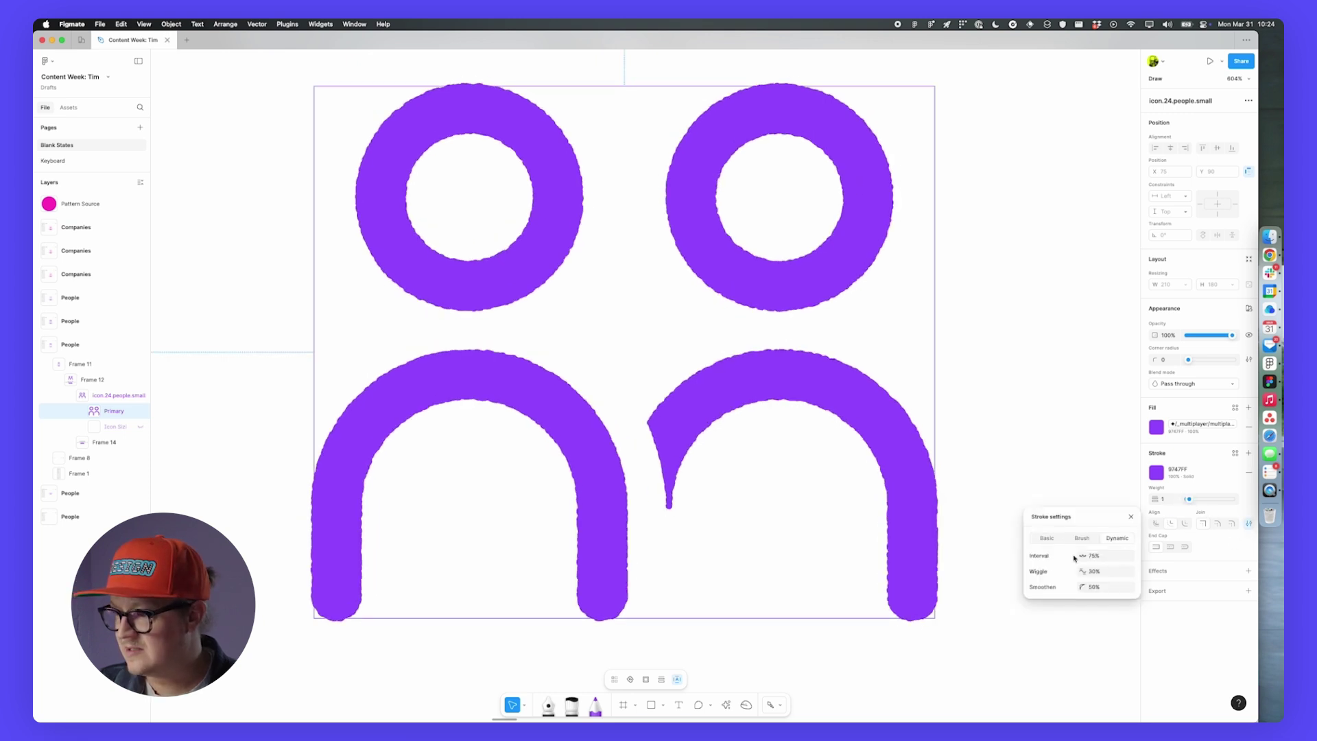
drag(1081, 586, 1073, 588)
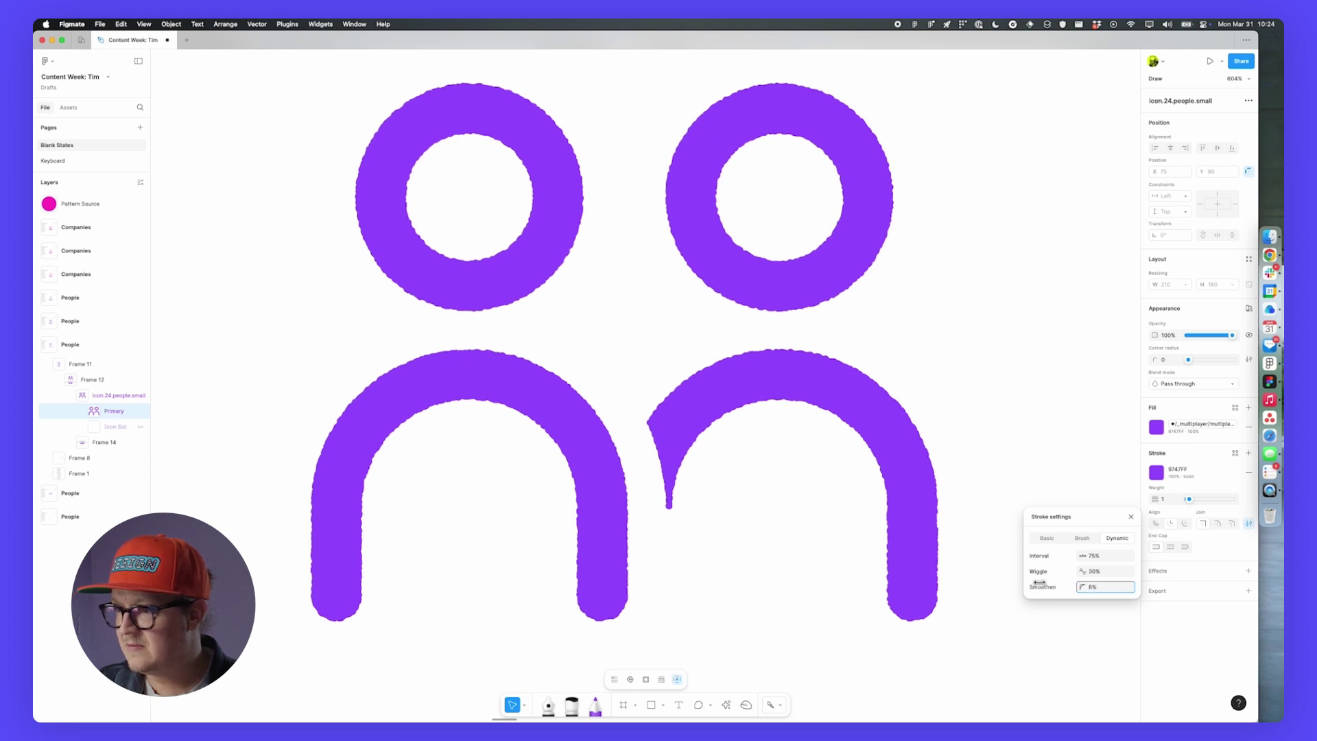
drag(1082, 555, 1060, 553)
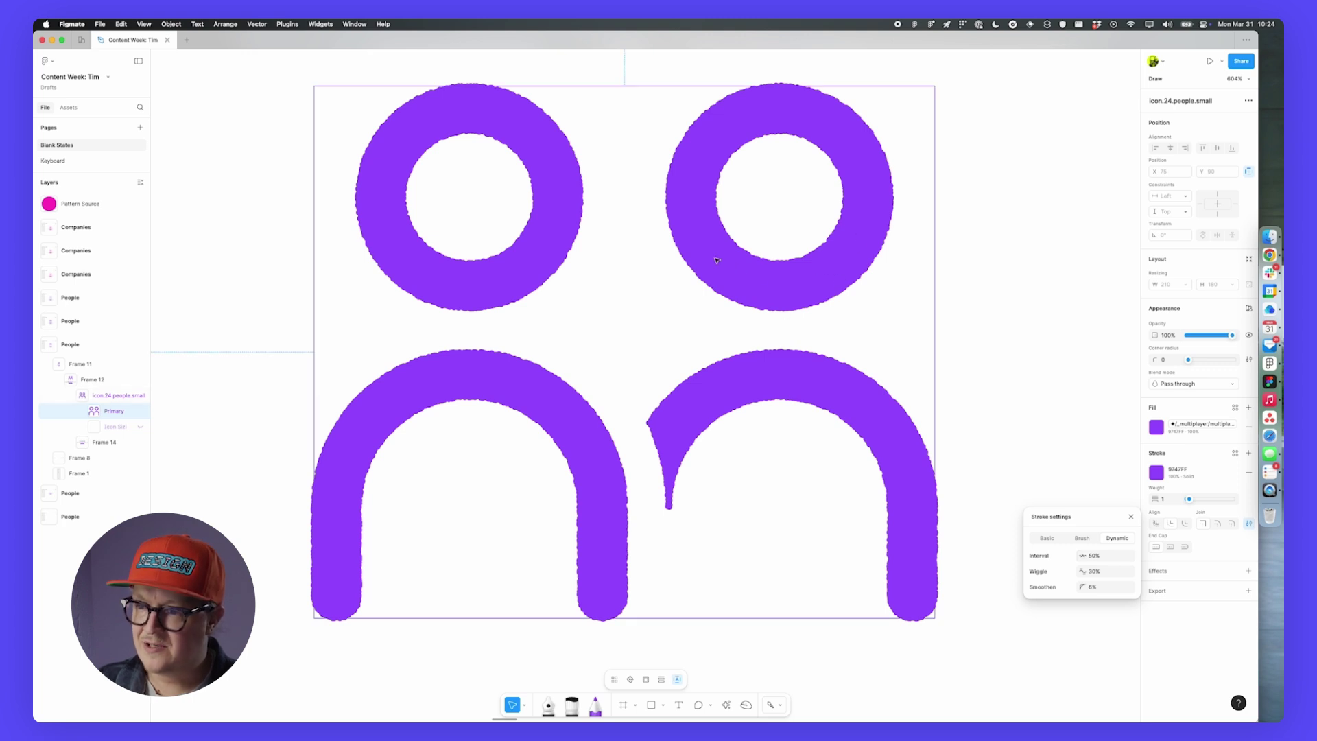
click(1090, 571)
mouse_move(1086, 572)
mouse_down()
mouse_move(1135, 575)
mouse_move(1079, 574)
mouse_up()
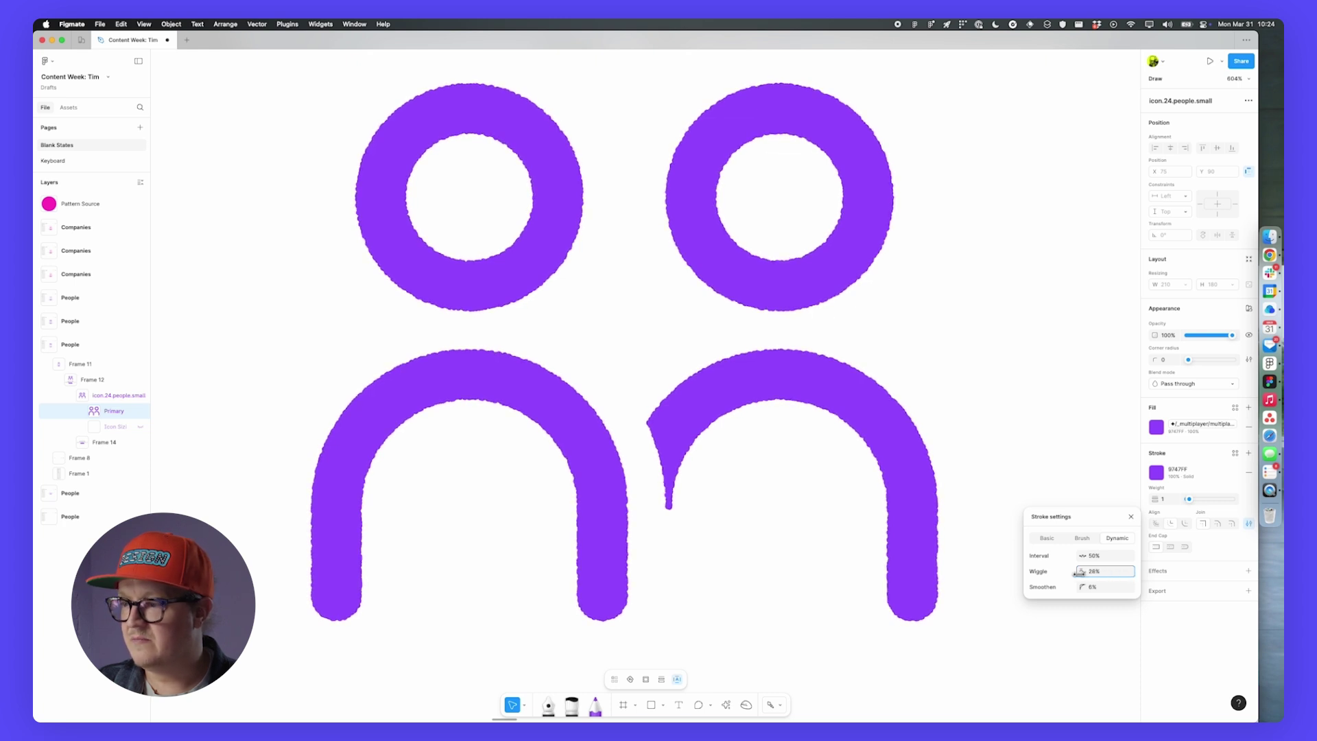
- Close the stroke settings and zoom to 100% to see the whole People screen
click(1132, 517)
scroll(756, 421, down, 6)
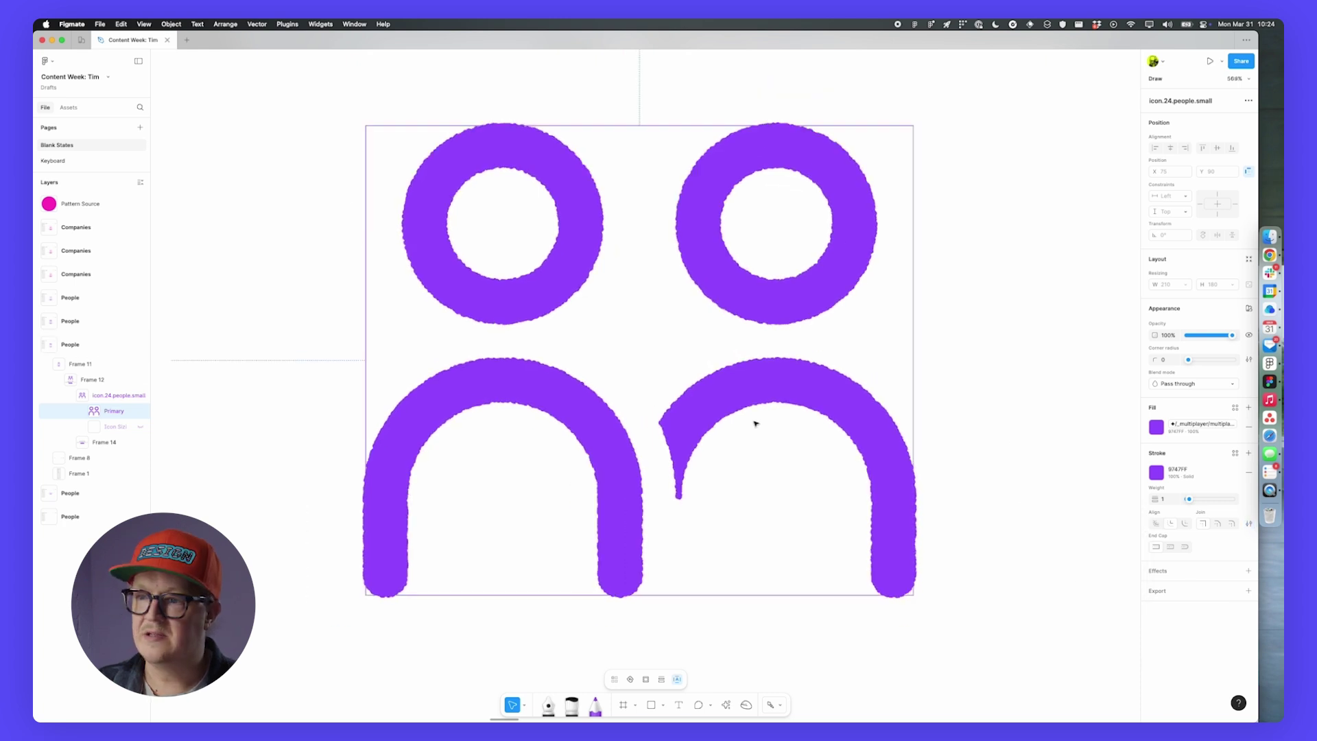
scroll(798, 456, up, 3)
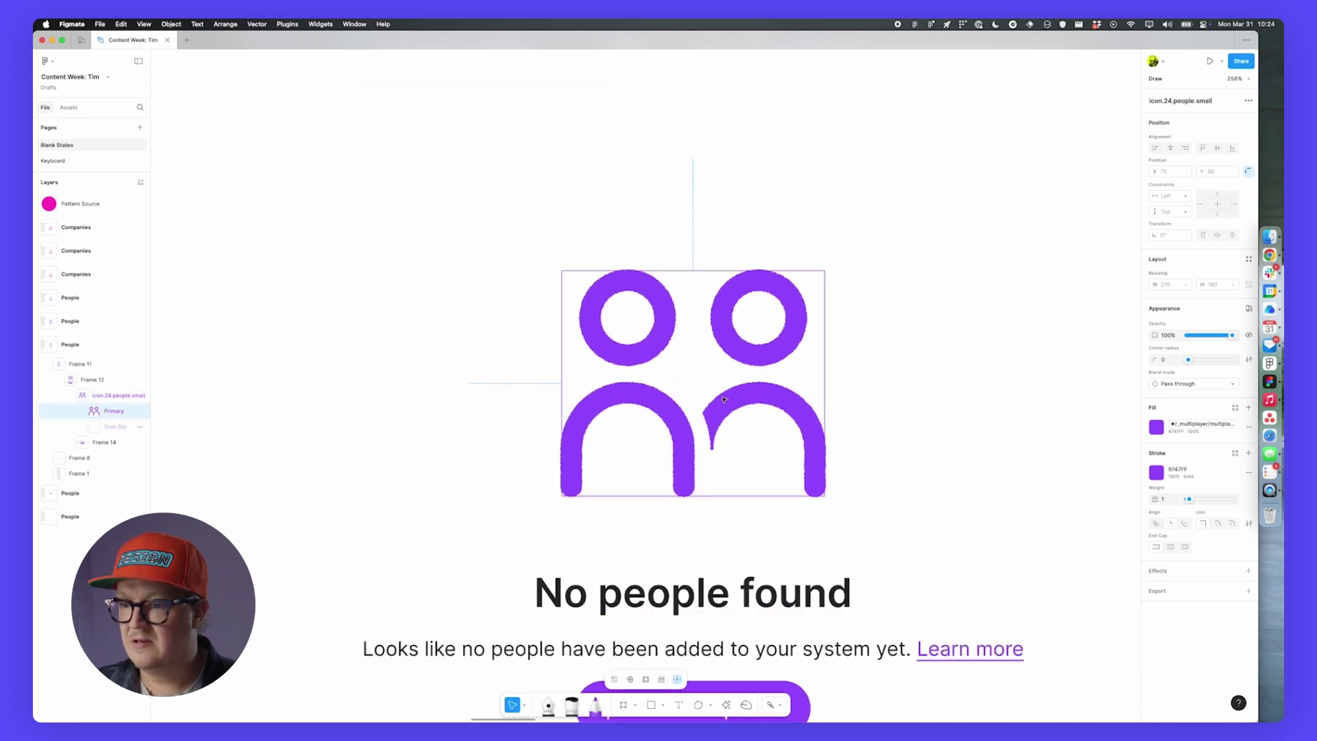
scroll(768, 395, down, 4)
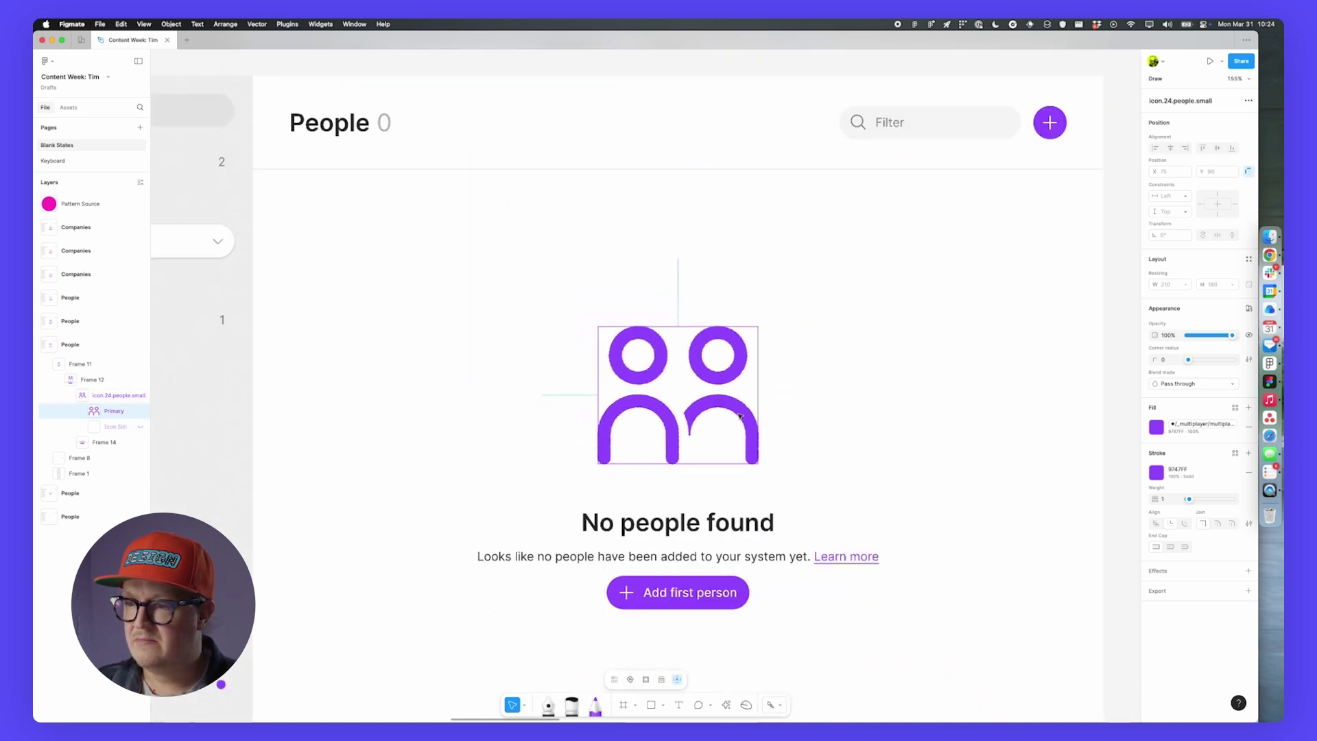
scroll(700, 406, up, 5)
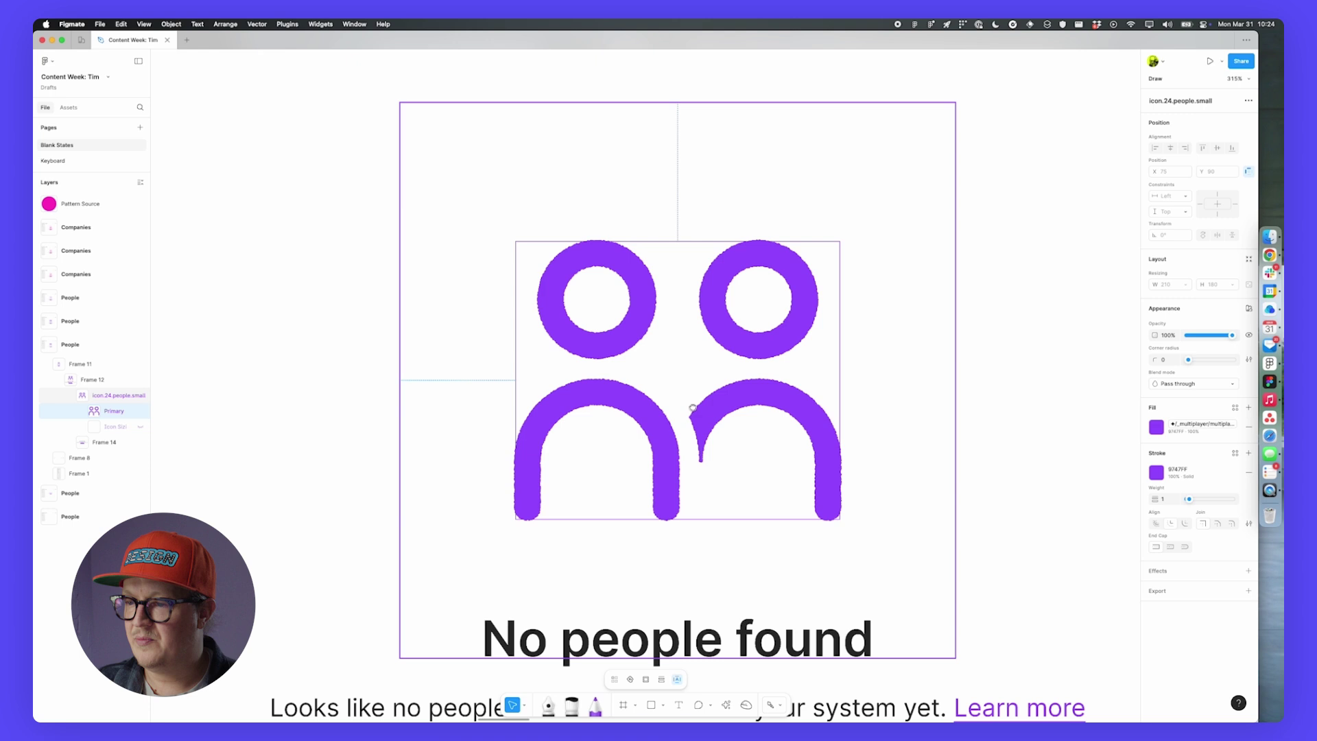
key(shift+0)
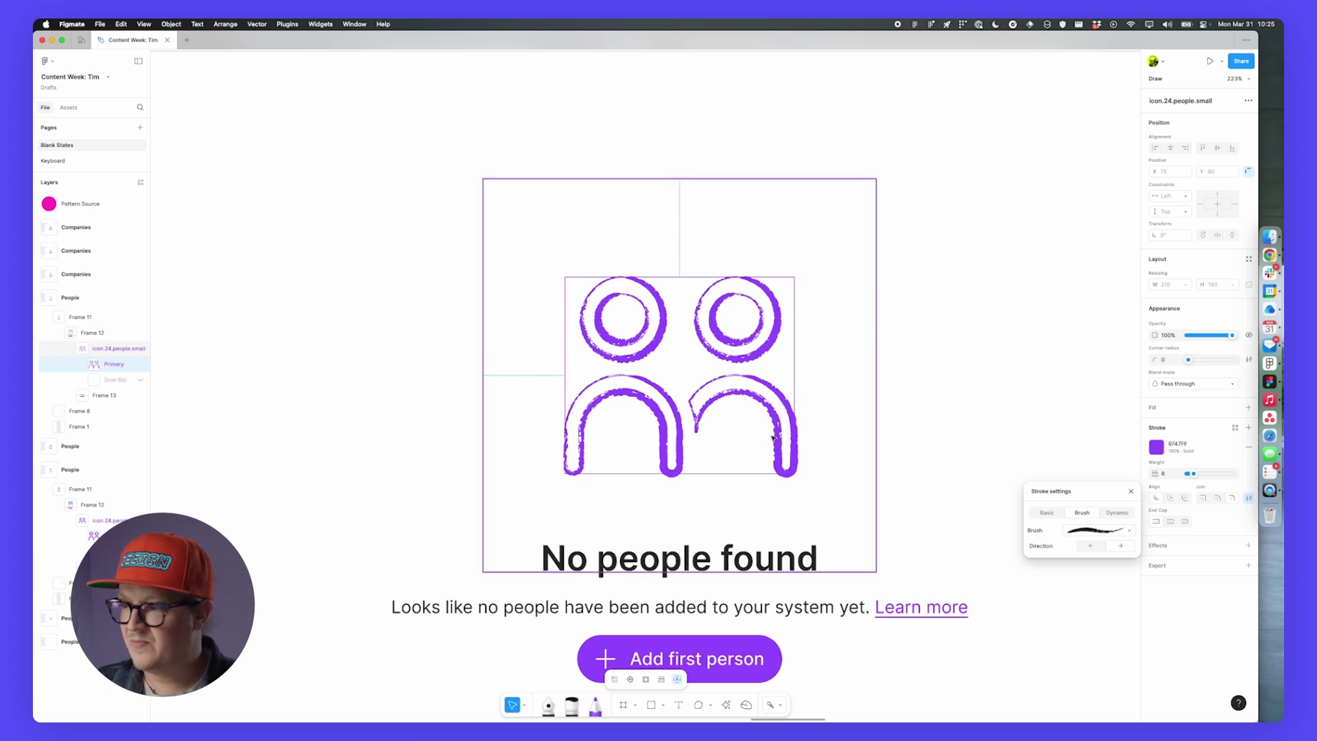
- Preview brushes from the Brushes list and apply a smoother textured brush to the icon stroke
click(1084, 531)
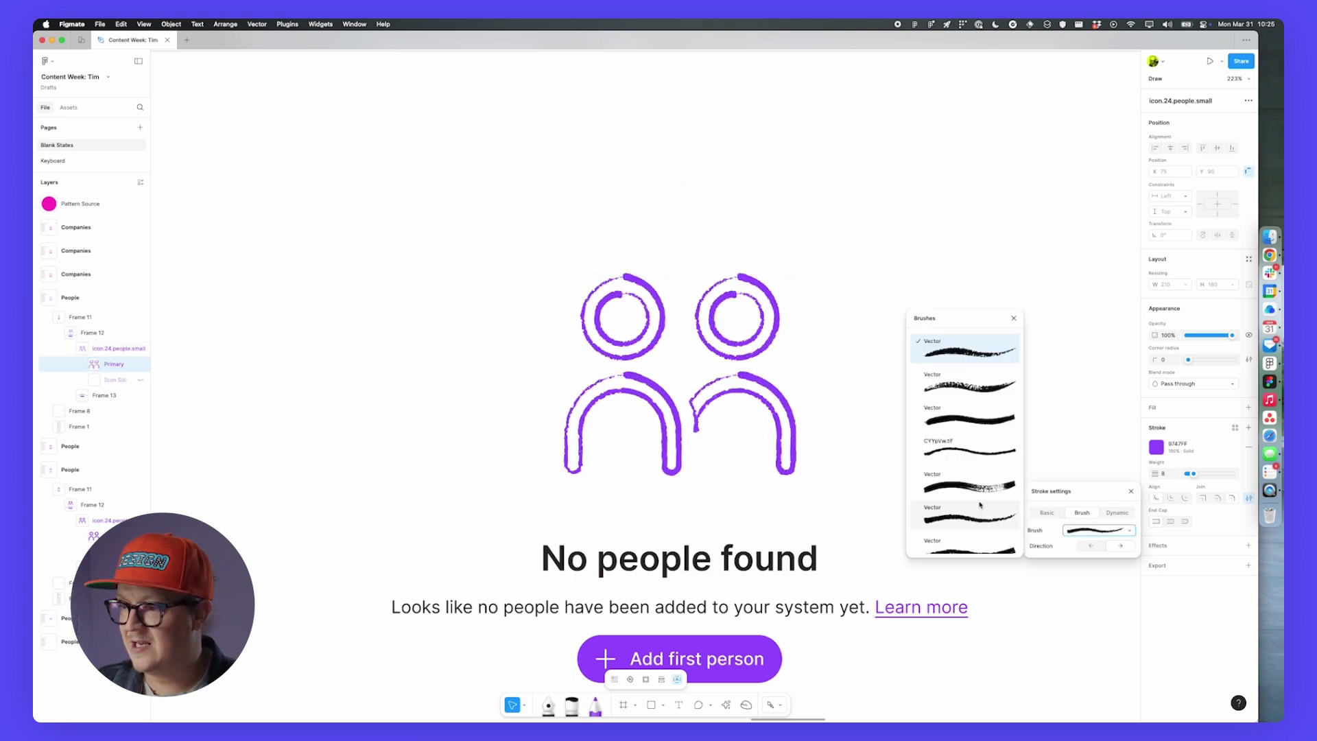
scroll(985, 466, down, 3)
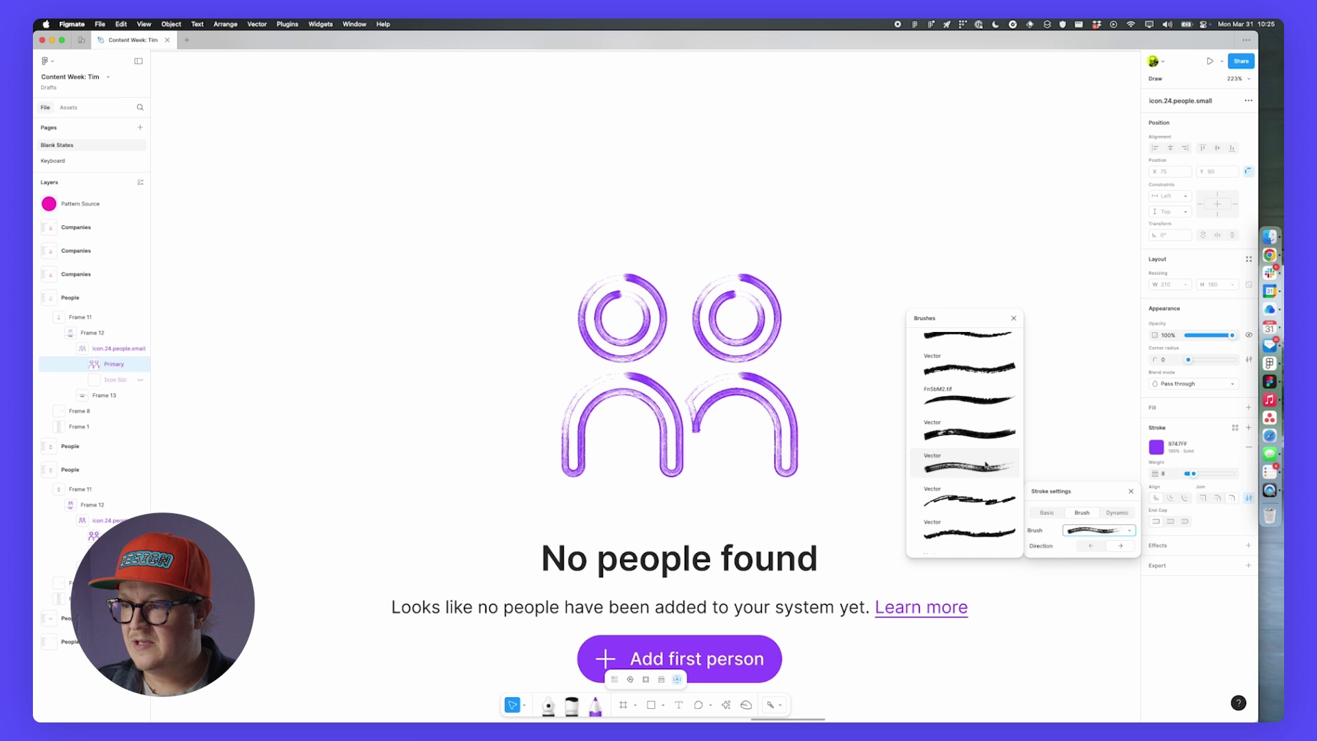
scroll(985, 432, down, 2)
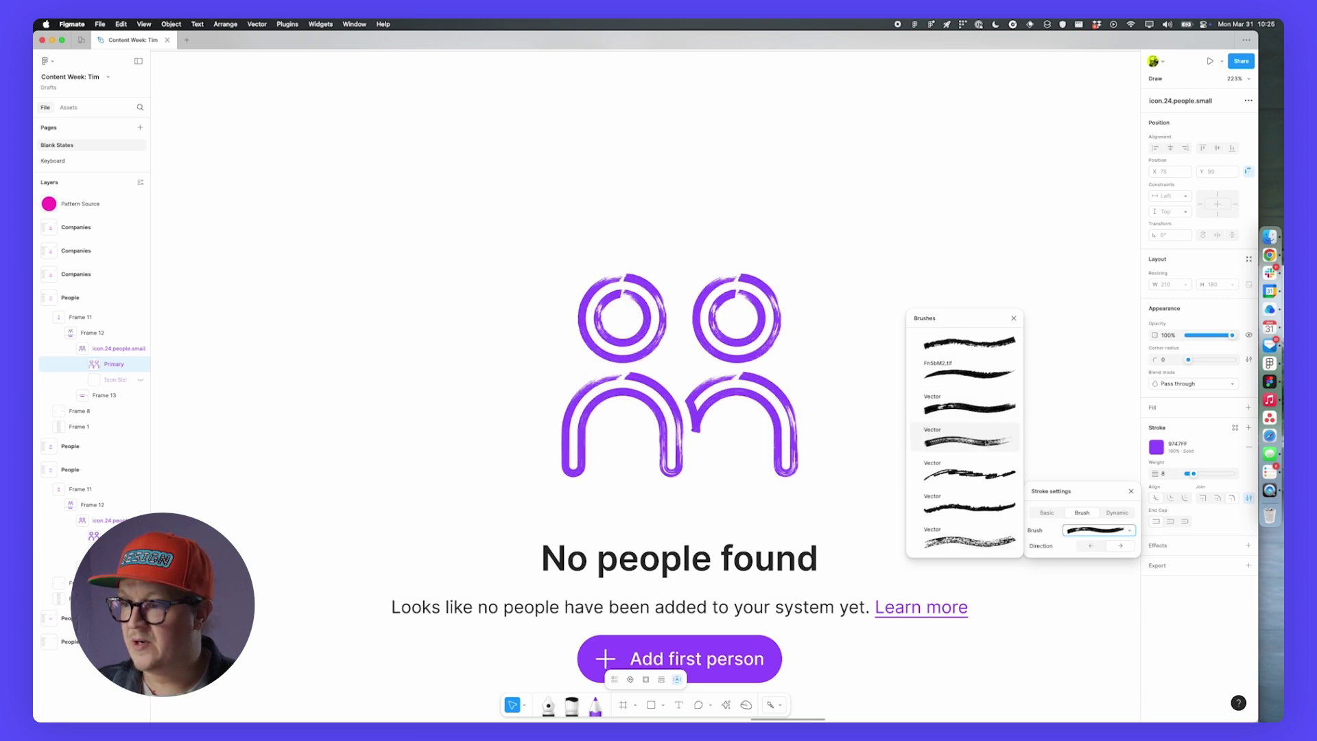
click(983, 426)
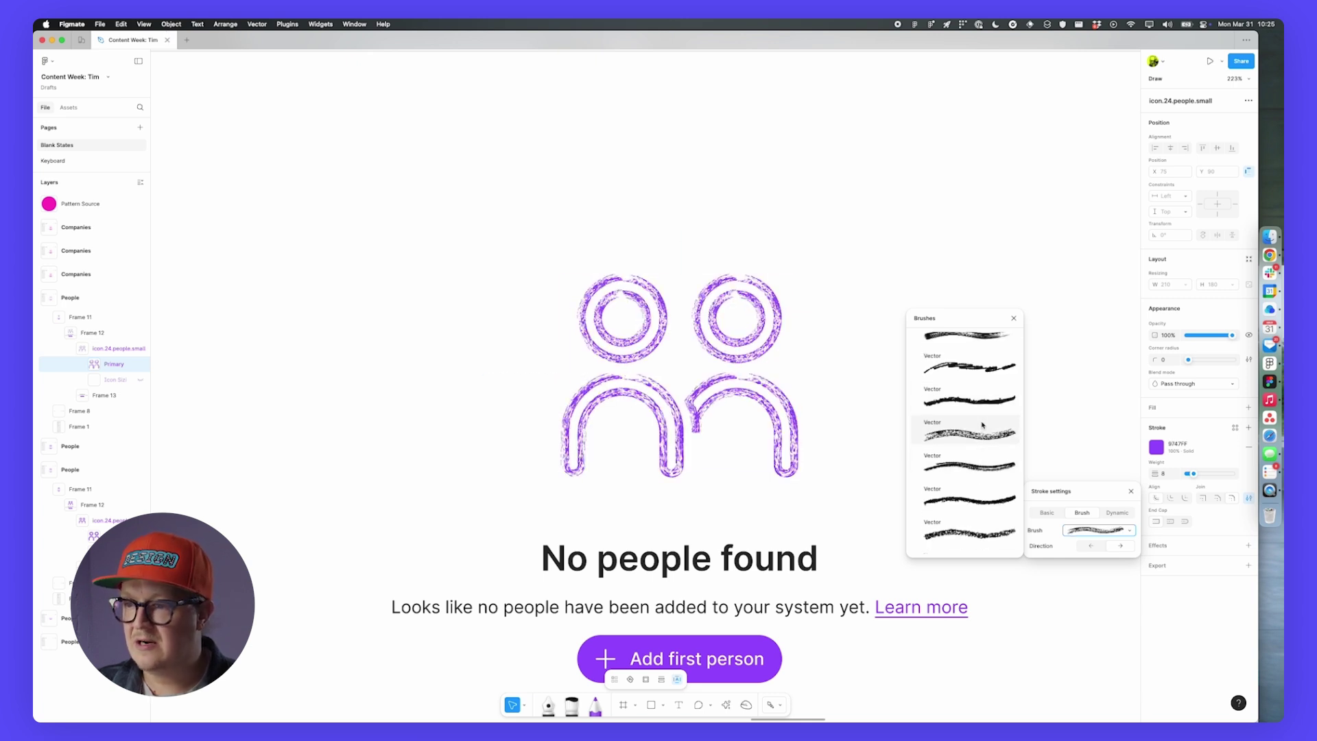
click(981, 466)
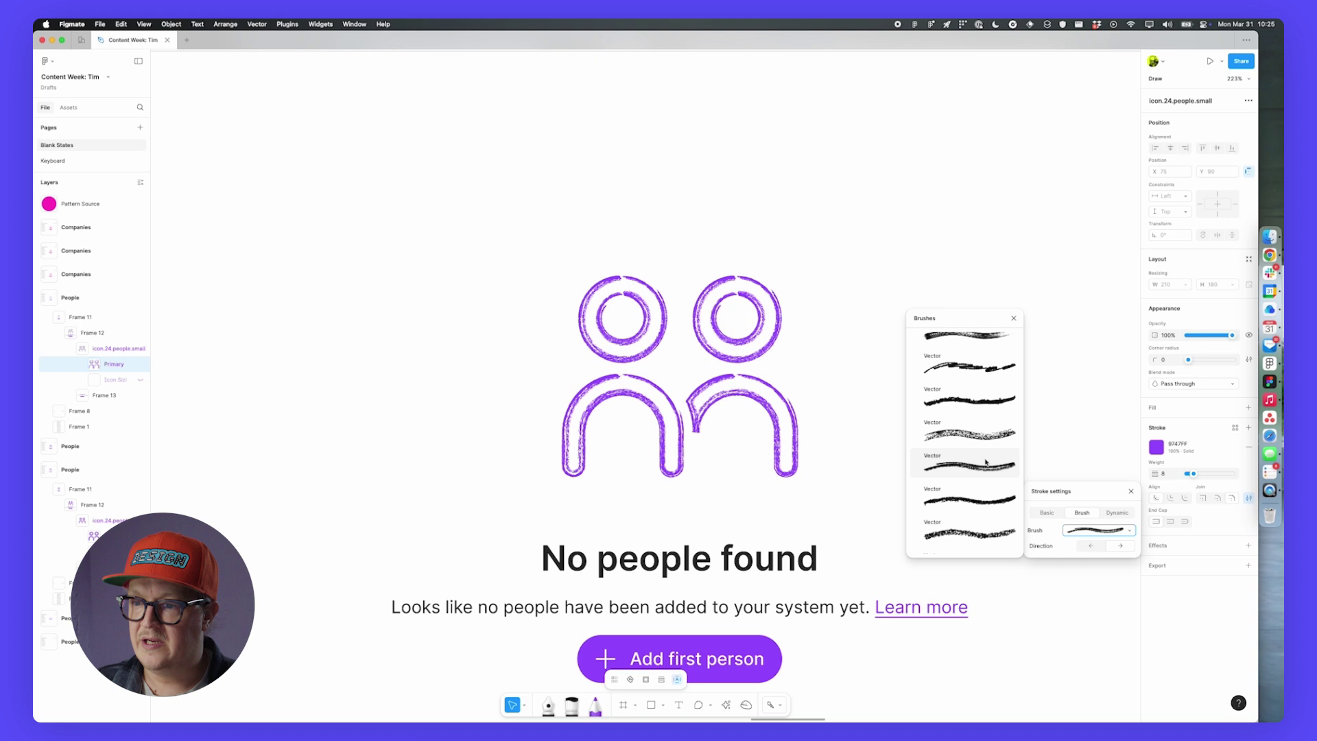
scroll(983, 465, down, 2)
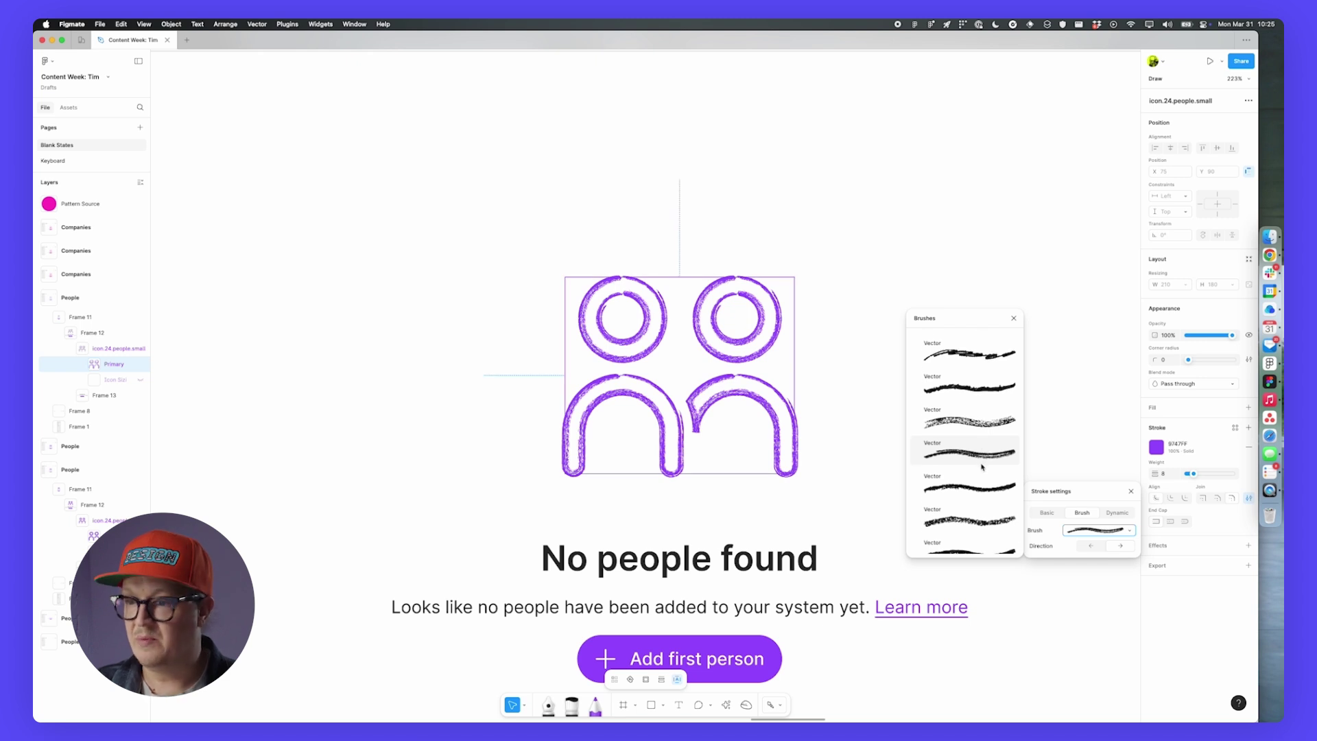
click(974, 490)
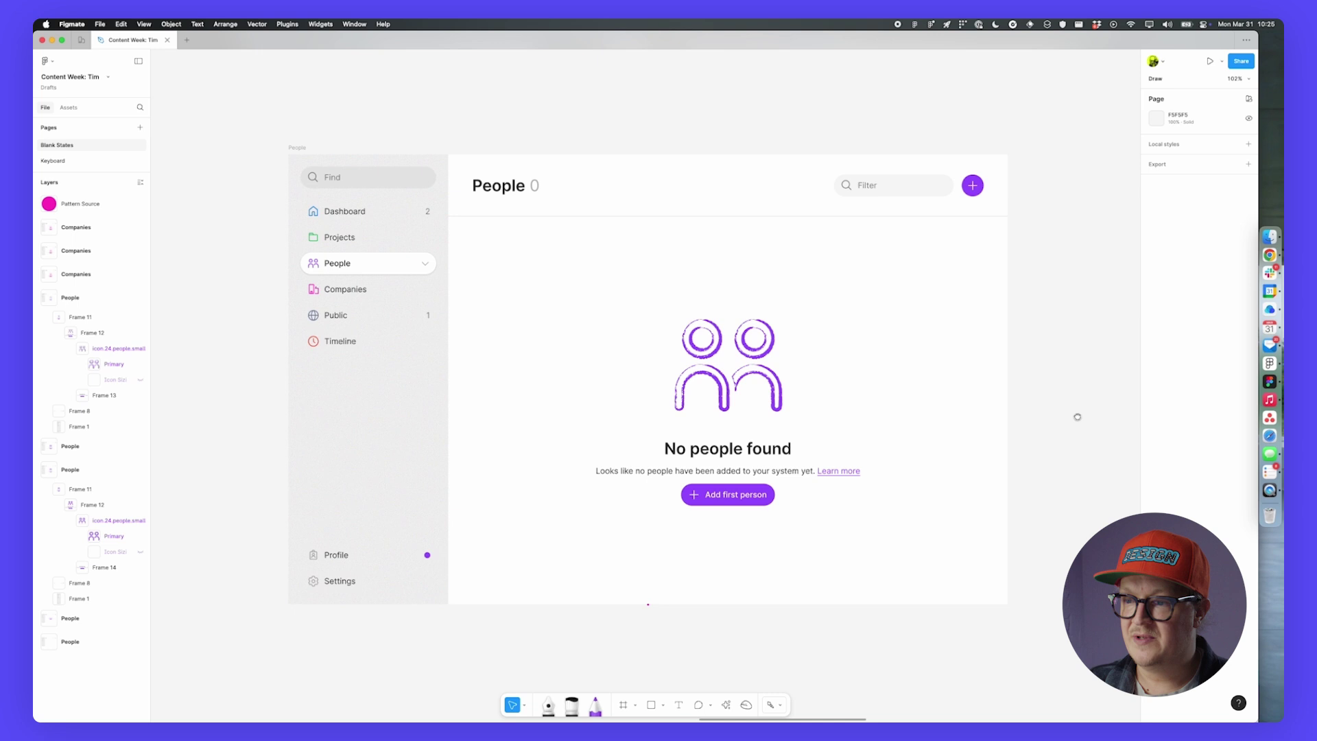
- Pan to the Companies frame and select into its icon.24.company.small icon
scroll(1035, 350, right, 10)
scroll(788, 338, right, 6)
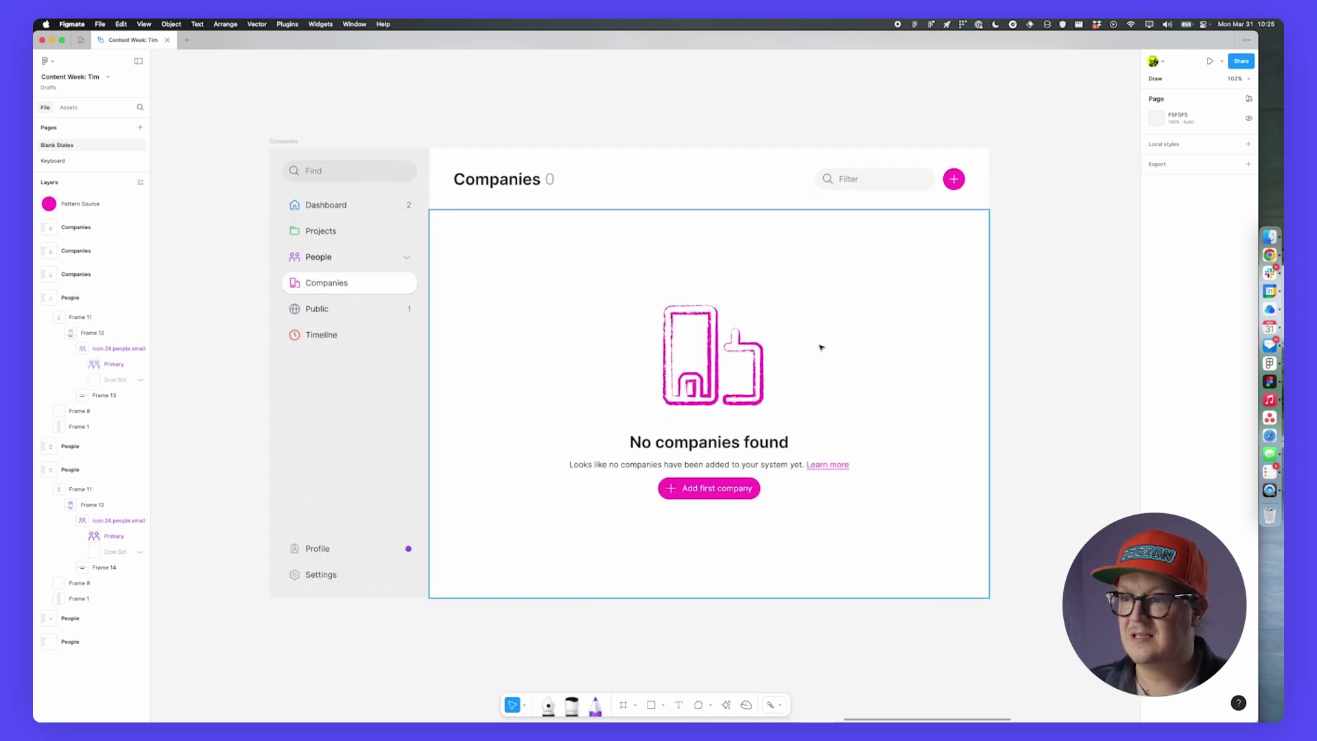
scroll(819, 347, left, 2)
scroll(811, 363, up, 5)
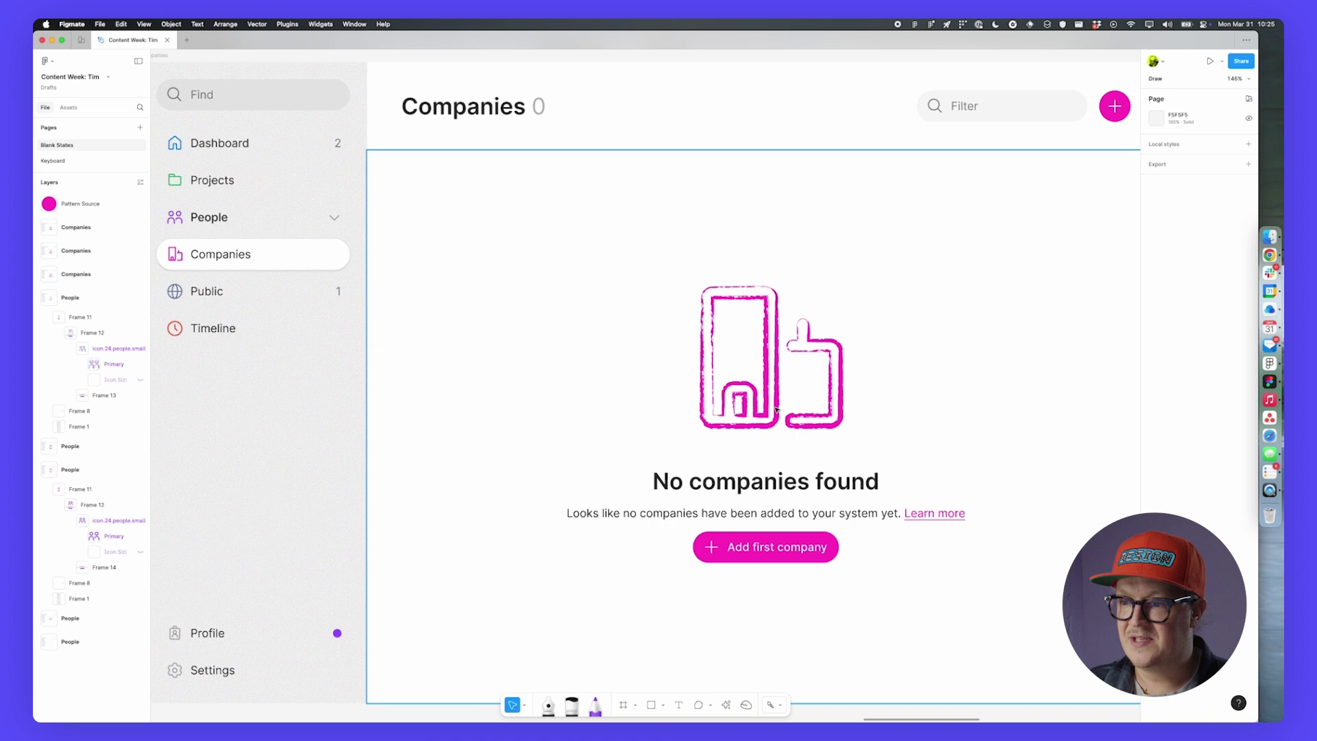
click(804, 339)
click(802, 332)
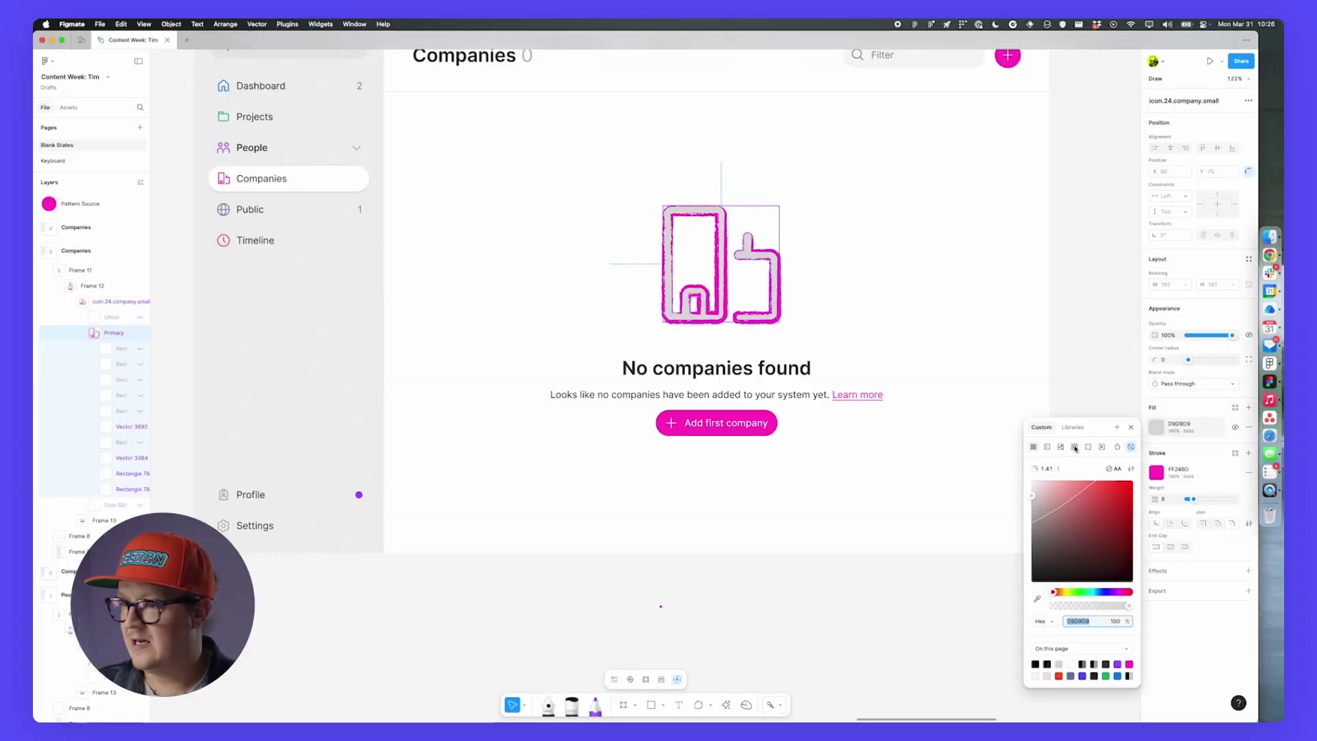
- Switch the company icon's fill to a Pattern sourced from the pink Pattern Source circle
click(1075, 447)
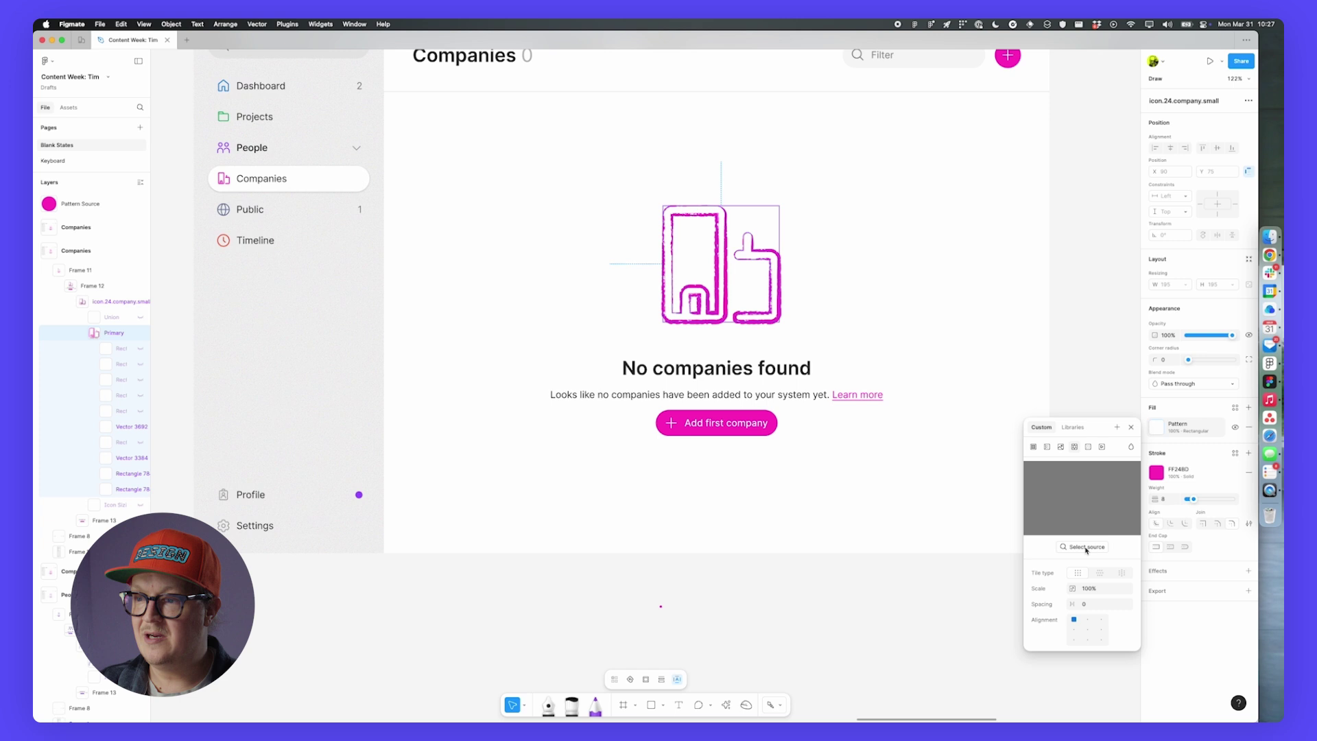
click(1063, 548)
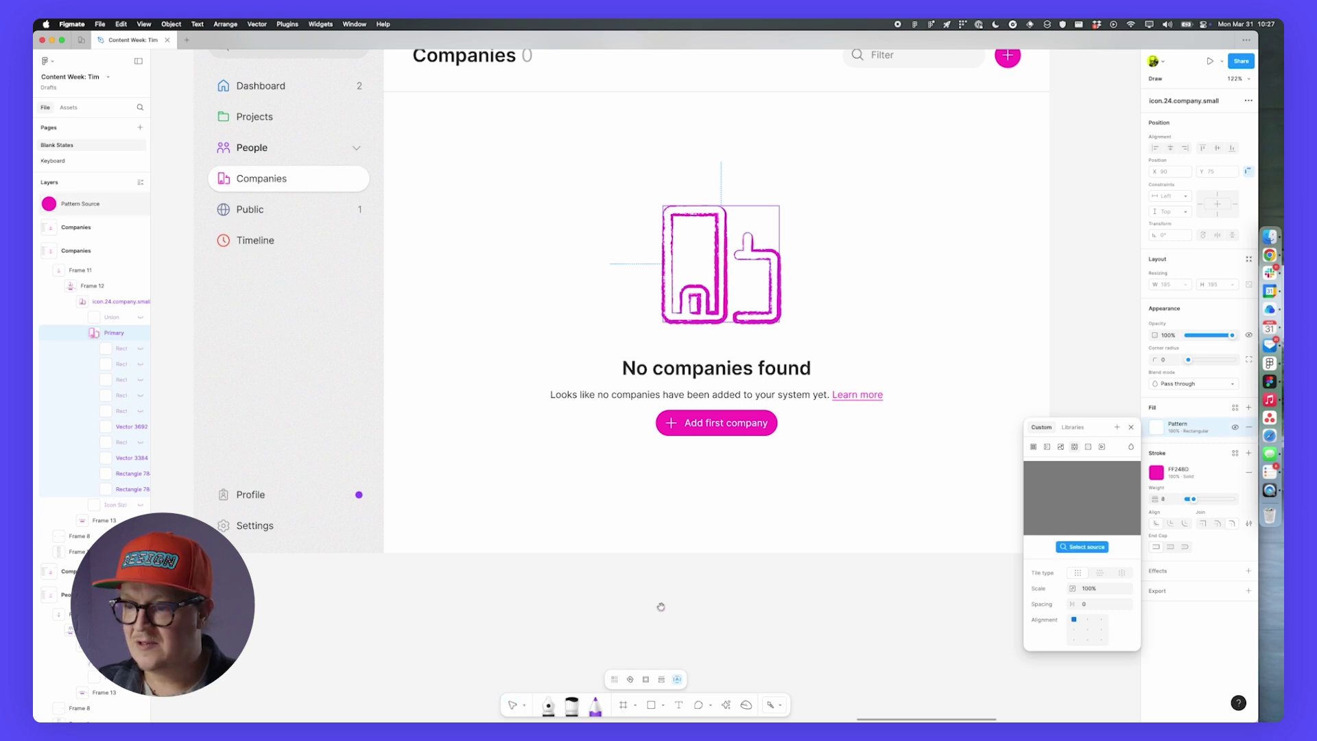
click(661, 607)
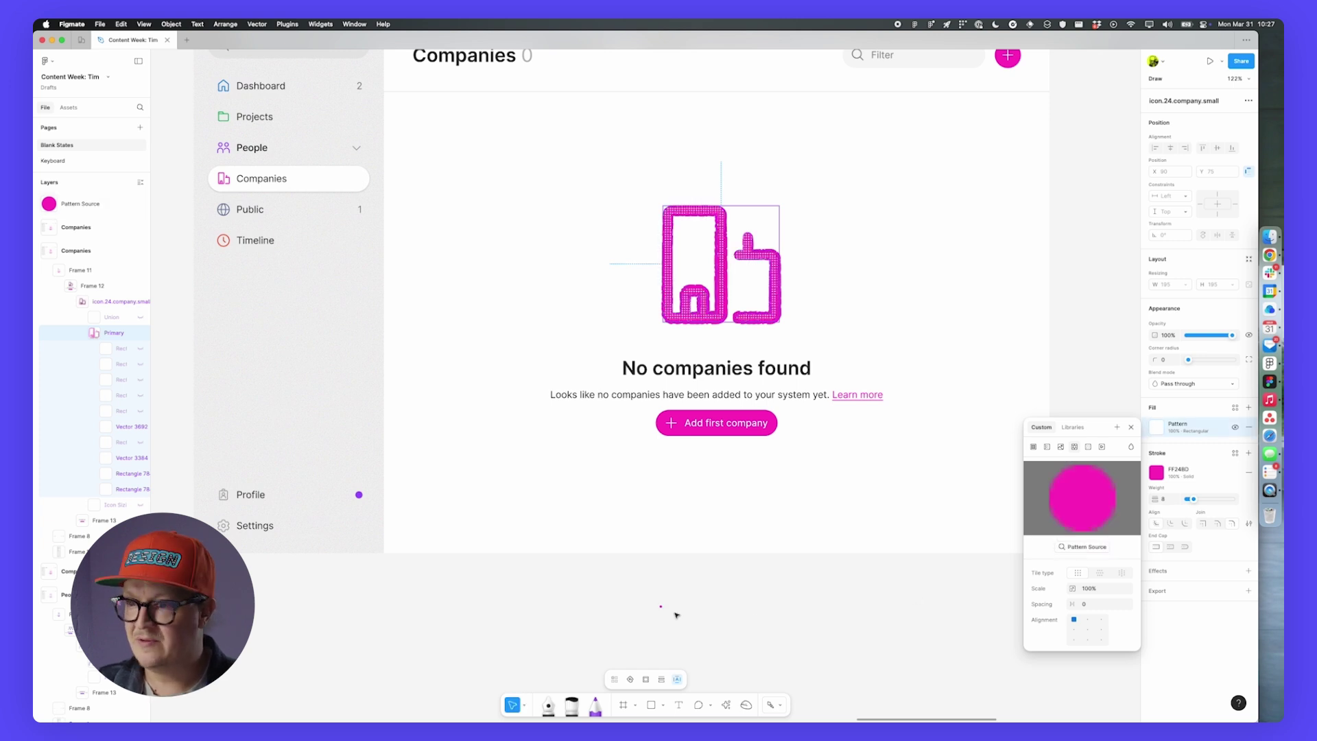
- Set the pattern to 50% scale, Horizontal hexagonal tiling and spacing 2
scroll(707, 274, up, 5)
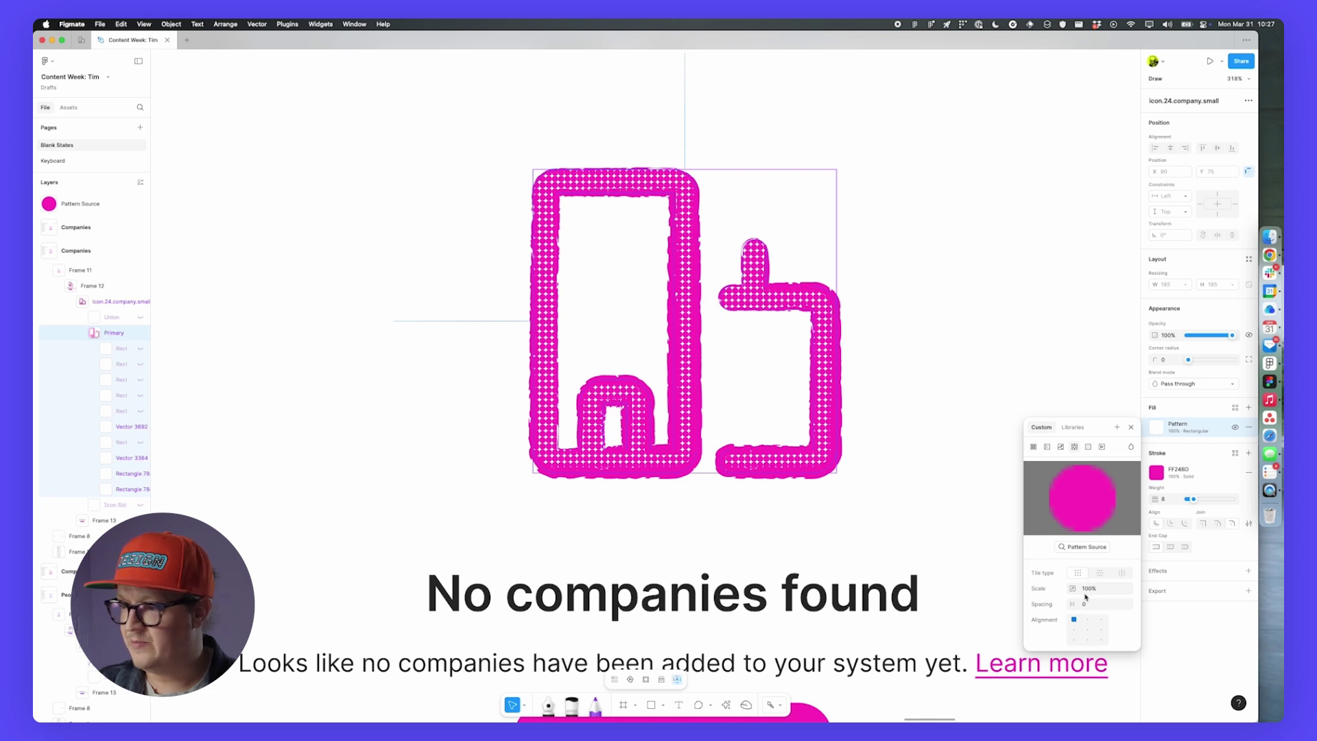
text(1)
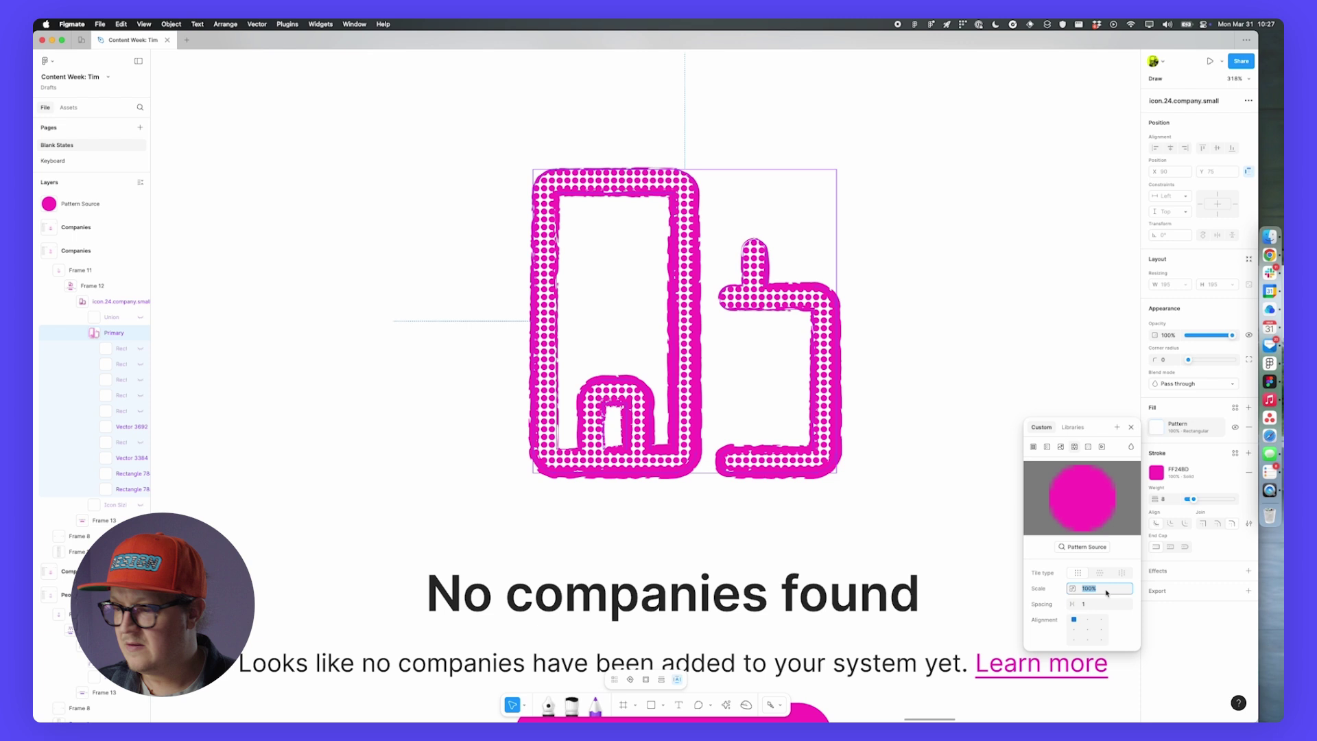
text(50)
key(Return)
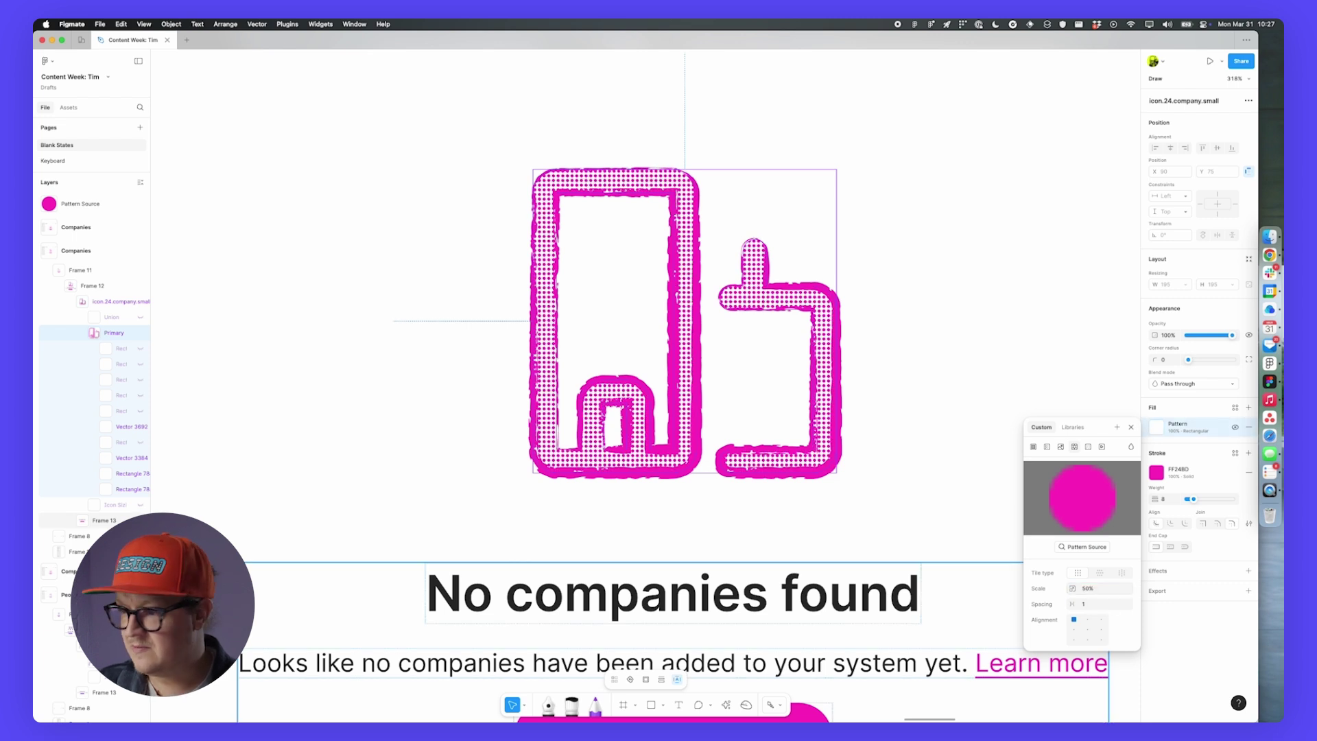
click(1100, 573)
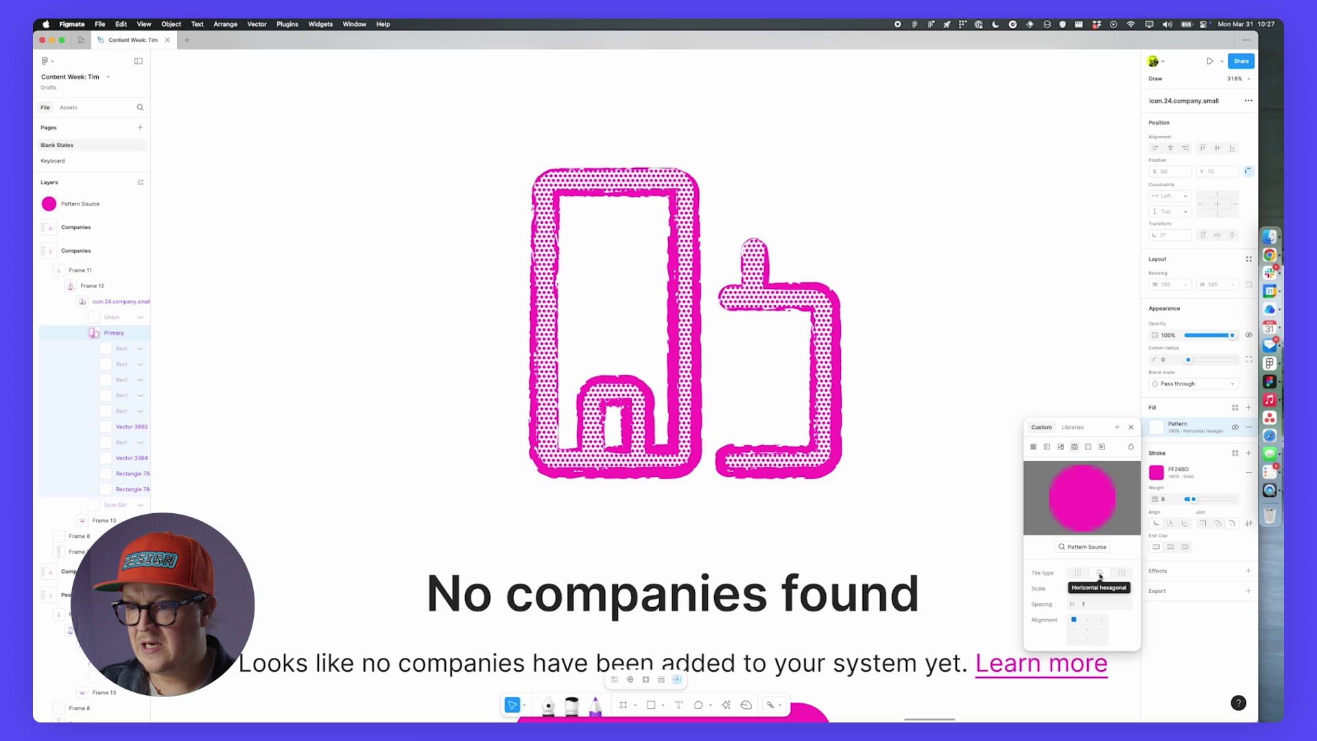
click(1095, 606)
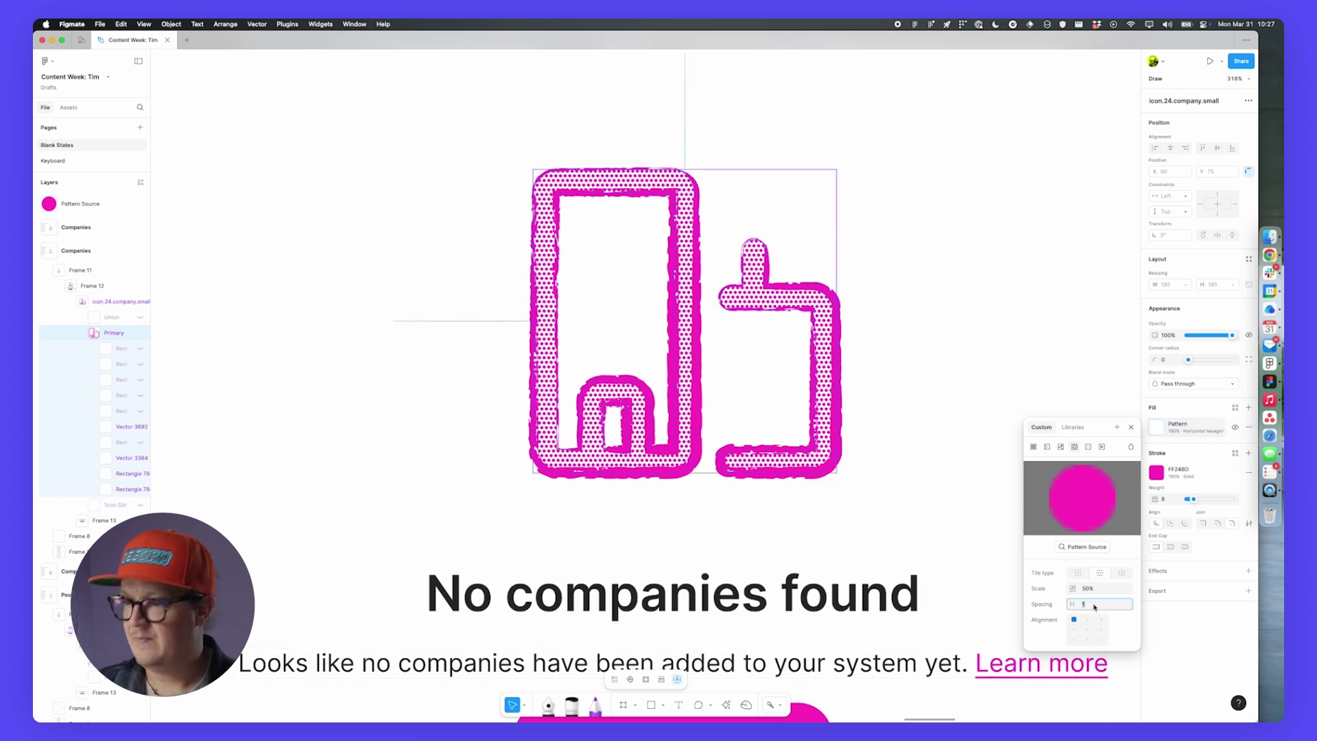
text(2)
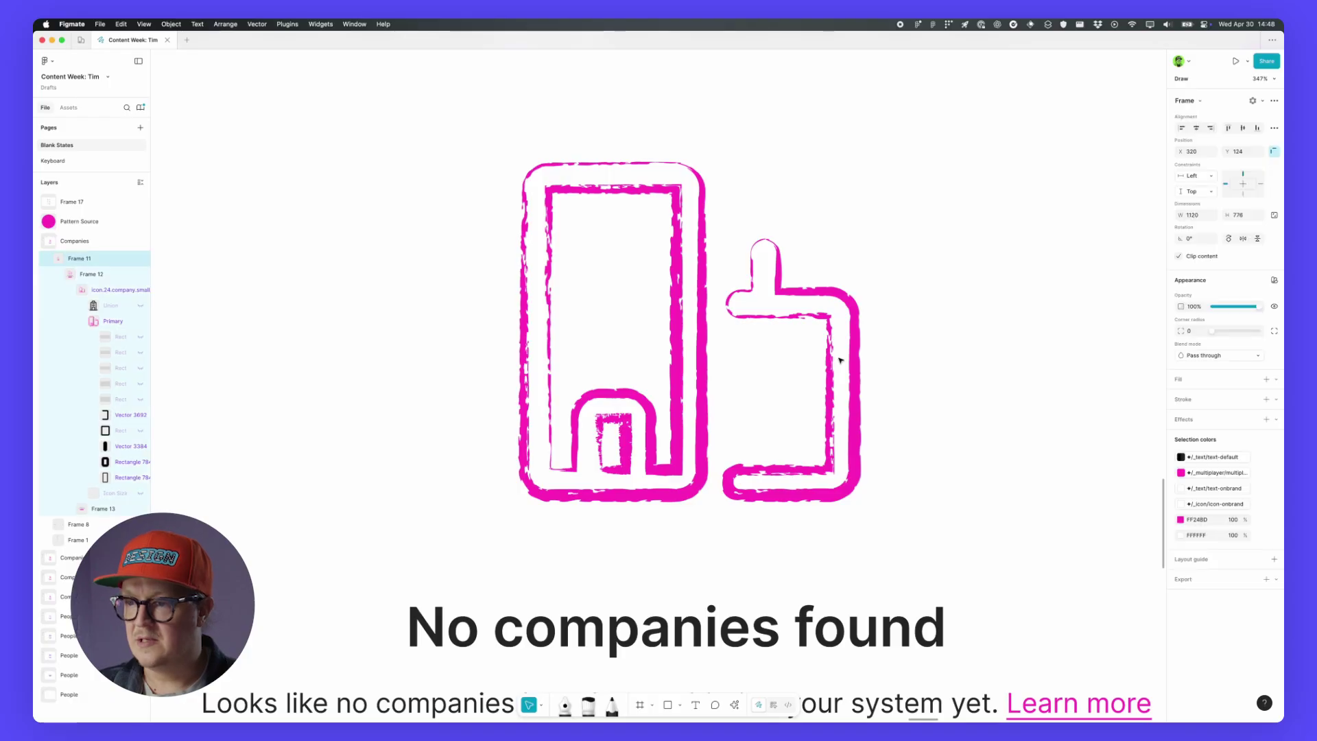
- Select the company icon's Primary group and add a Noise effect to it
double_click(837, 360)
double_click(840, 360)
key(Escape)
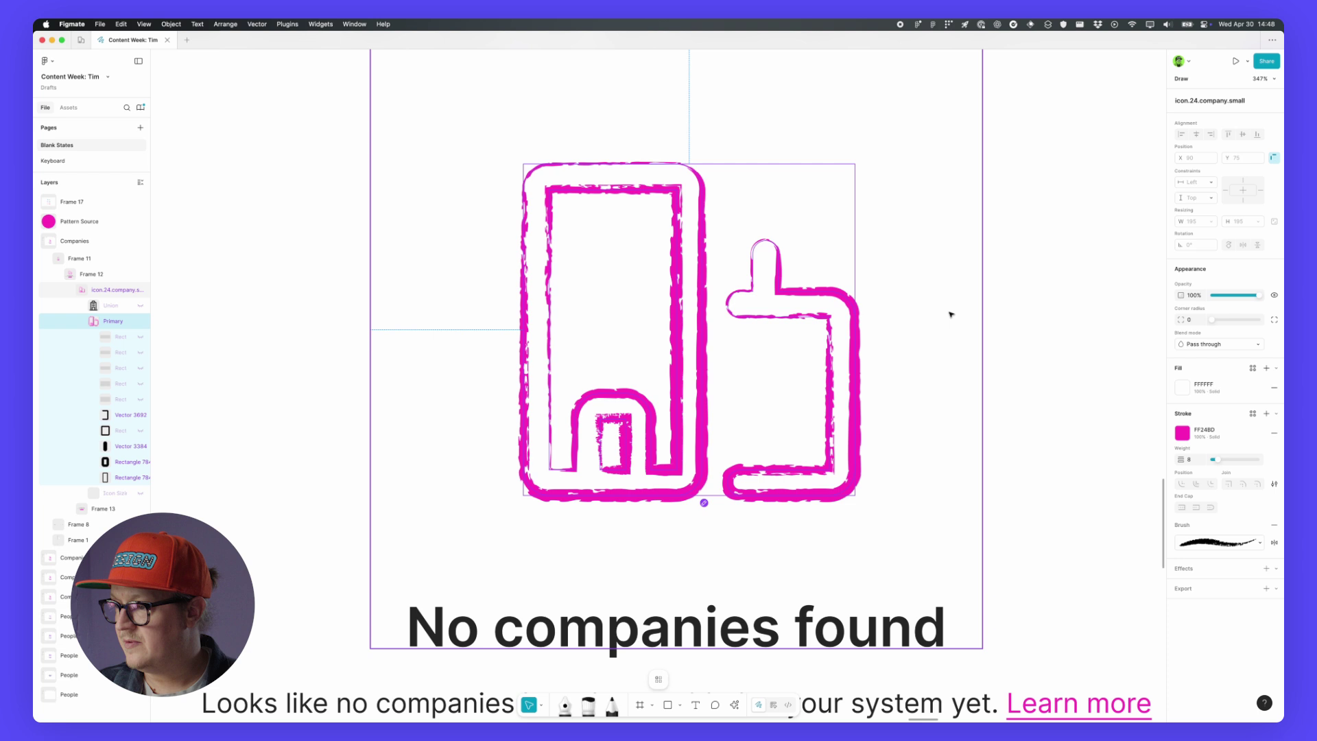
click(1272, 569)
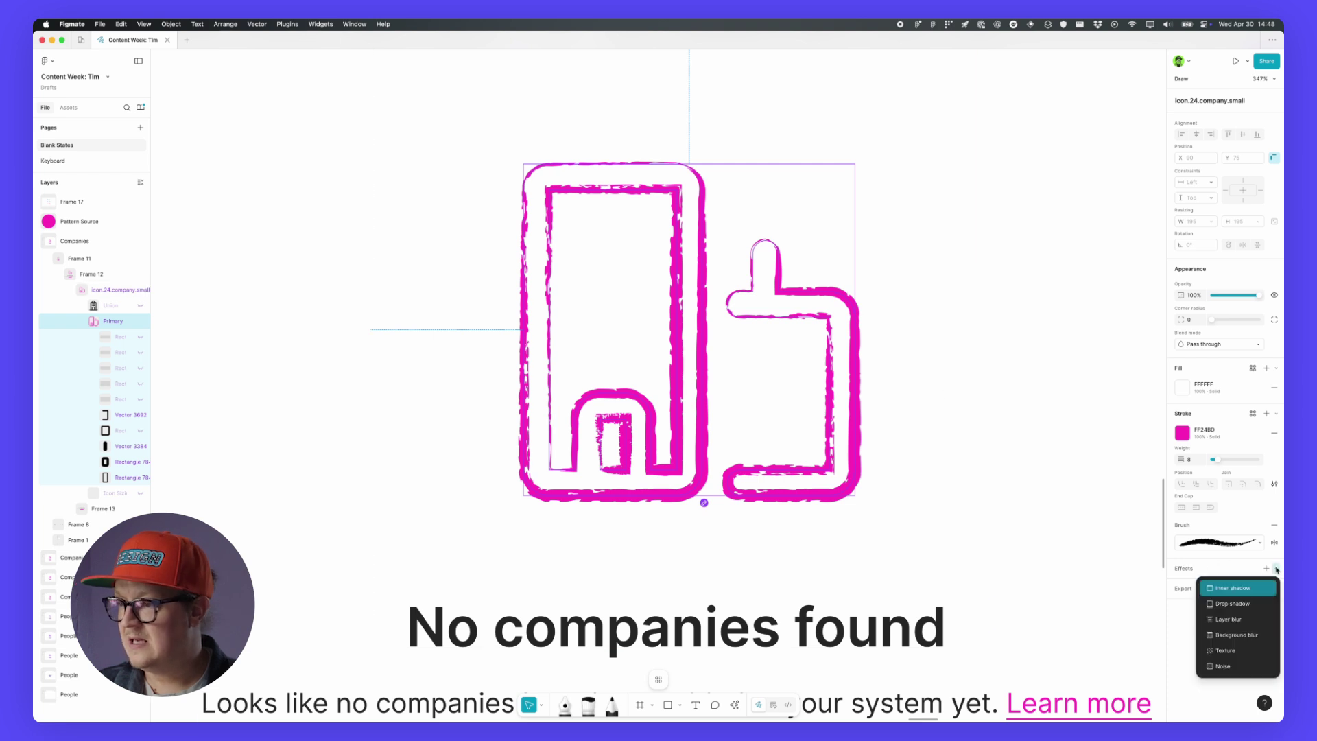
click(1235, 665)
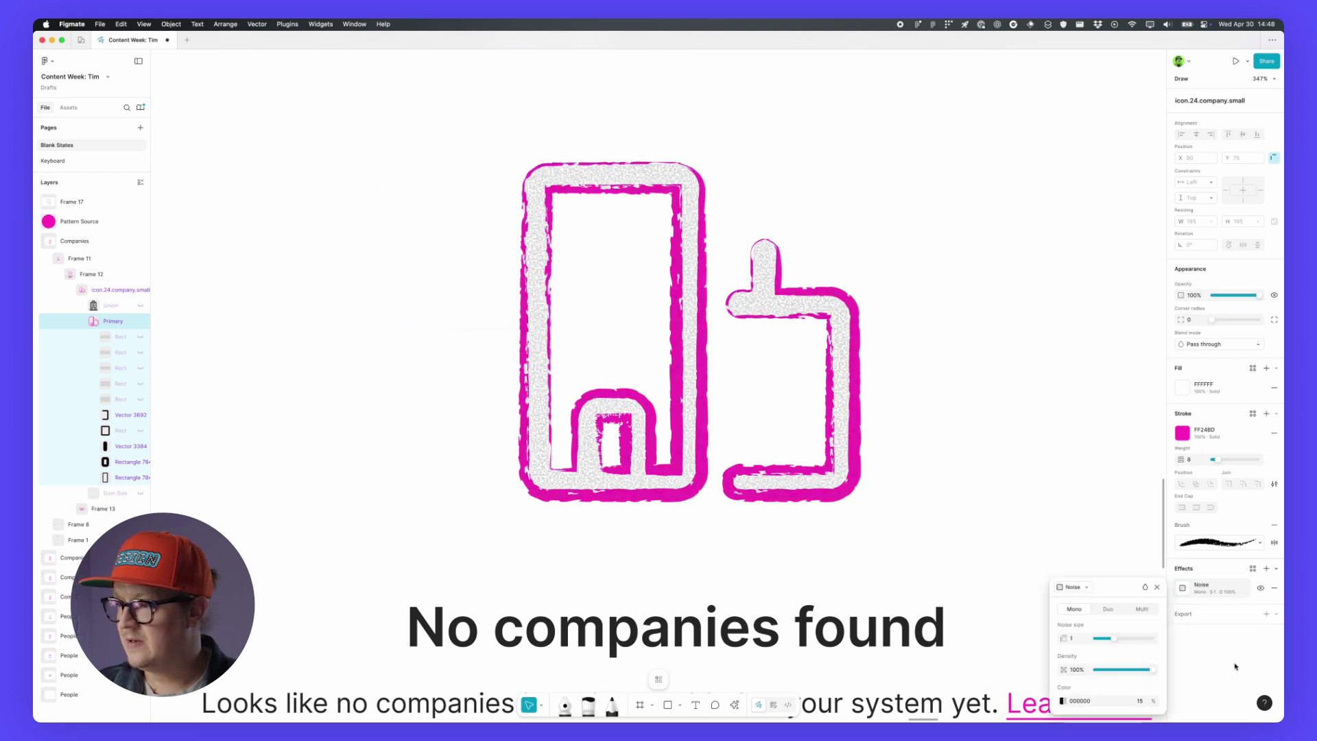
- Set the noise to size 2.6, magenta #FF24BD sampled from the icon, and 82% density
drag(1112, 639, 101, 694)
click(1063, 701)
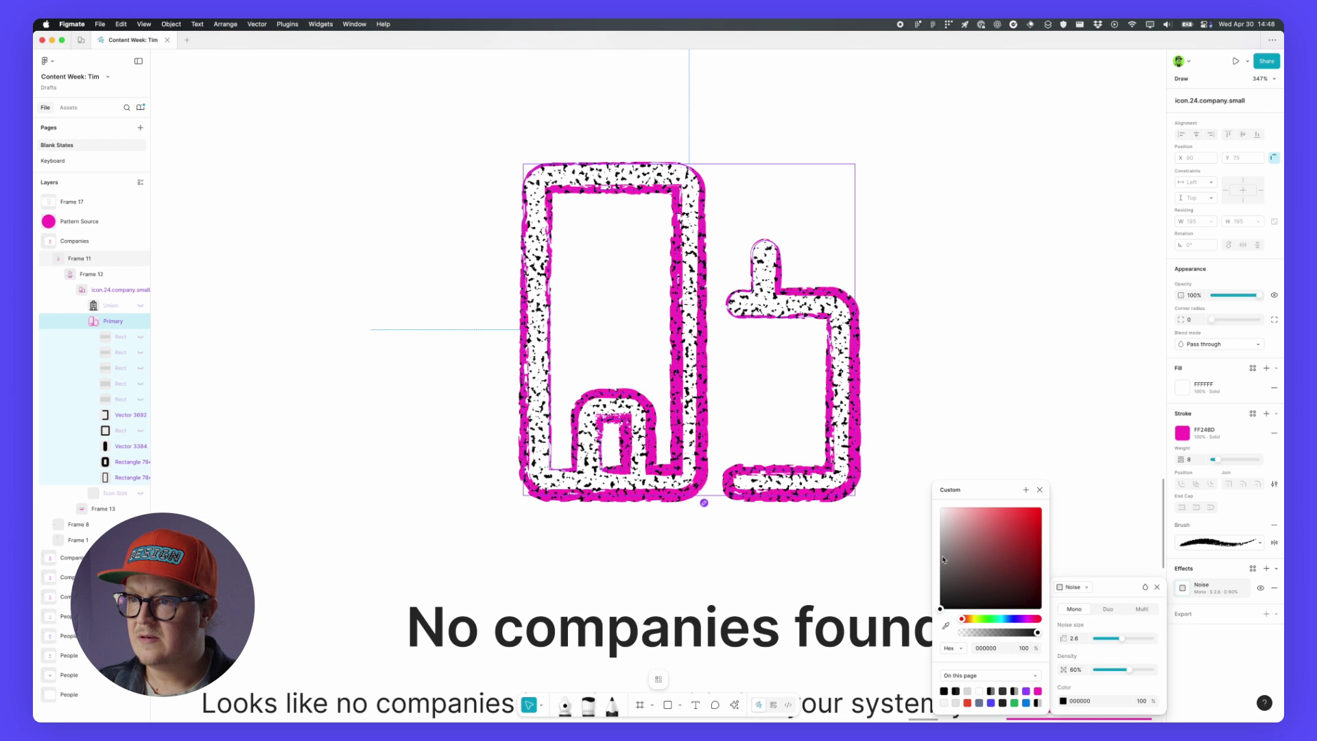
key(i)
click(863, 428)
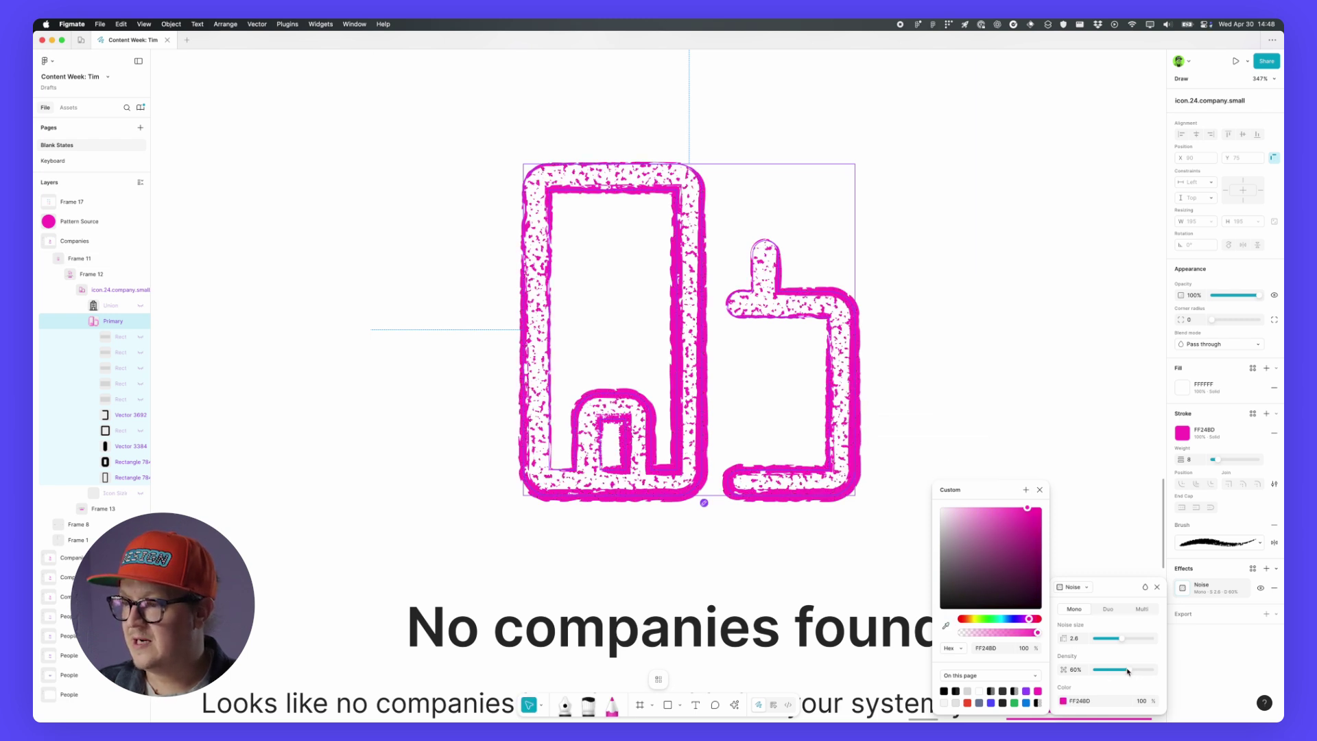
drag(1129, 672, 1143, 673)
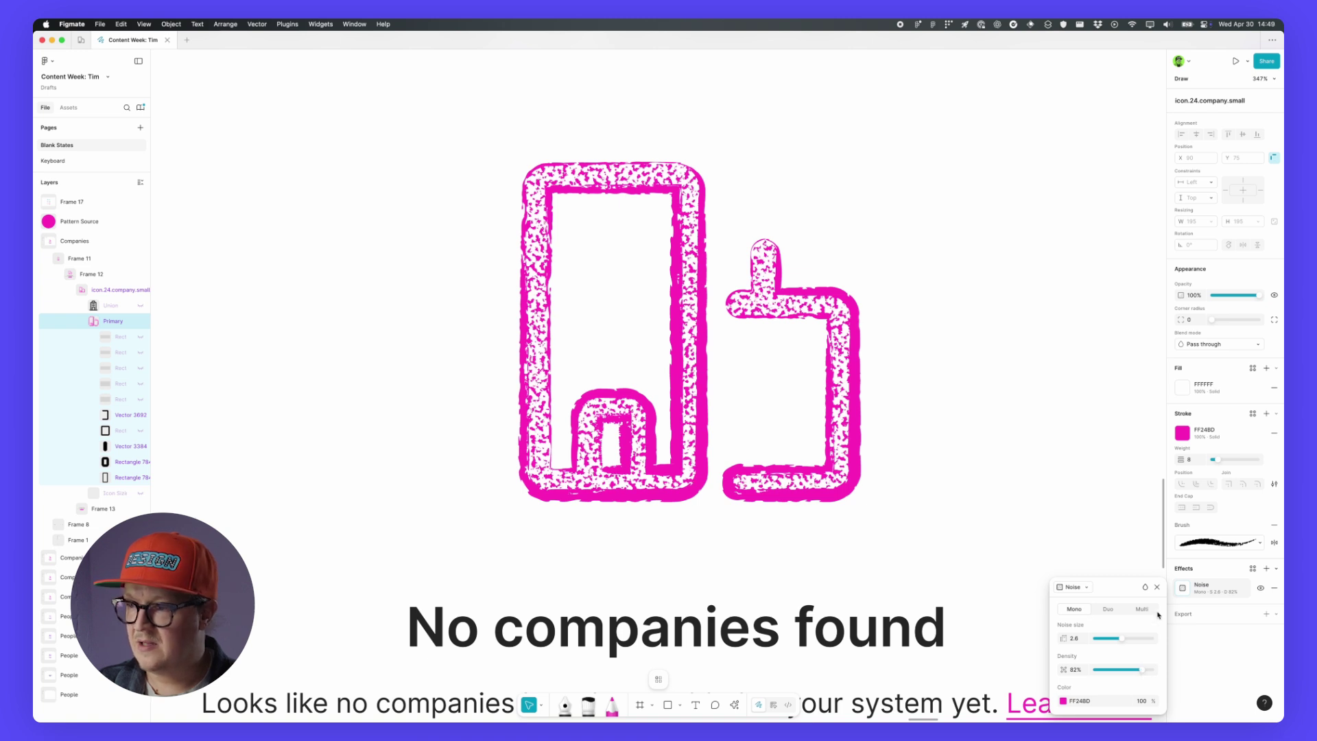
click(1158, 589)
key(shift+0)
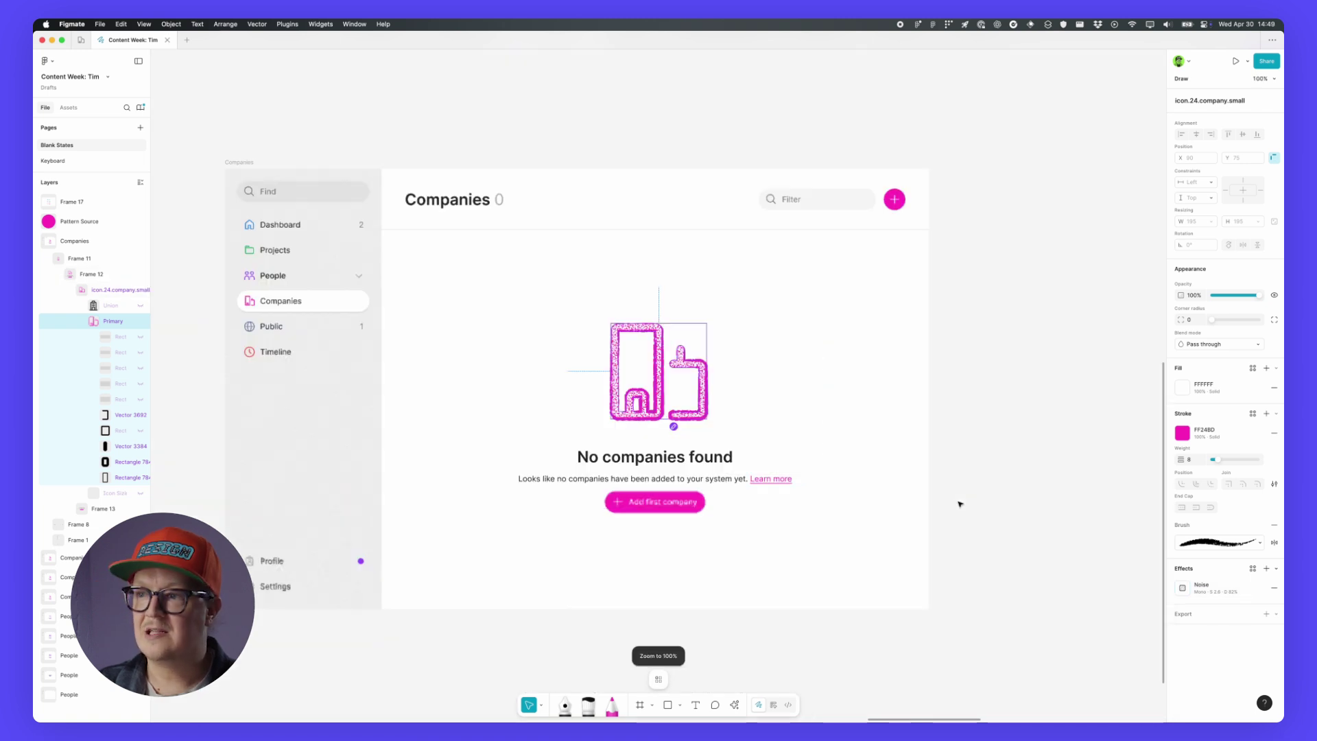
click(960, 504)
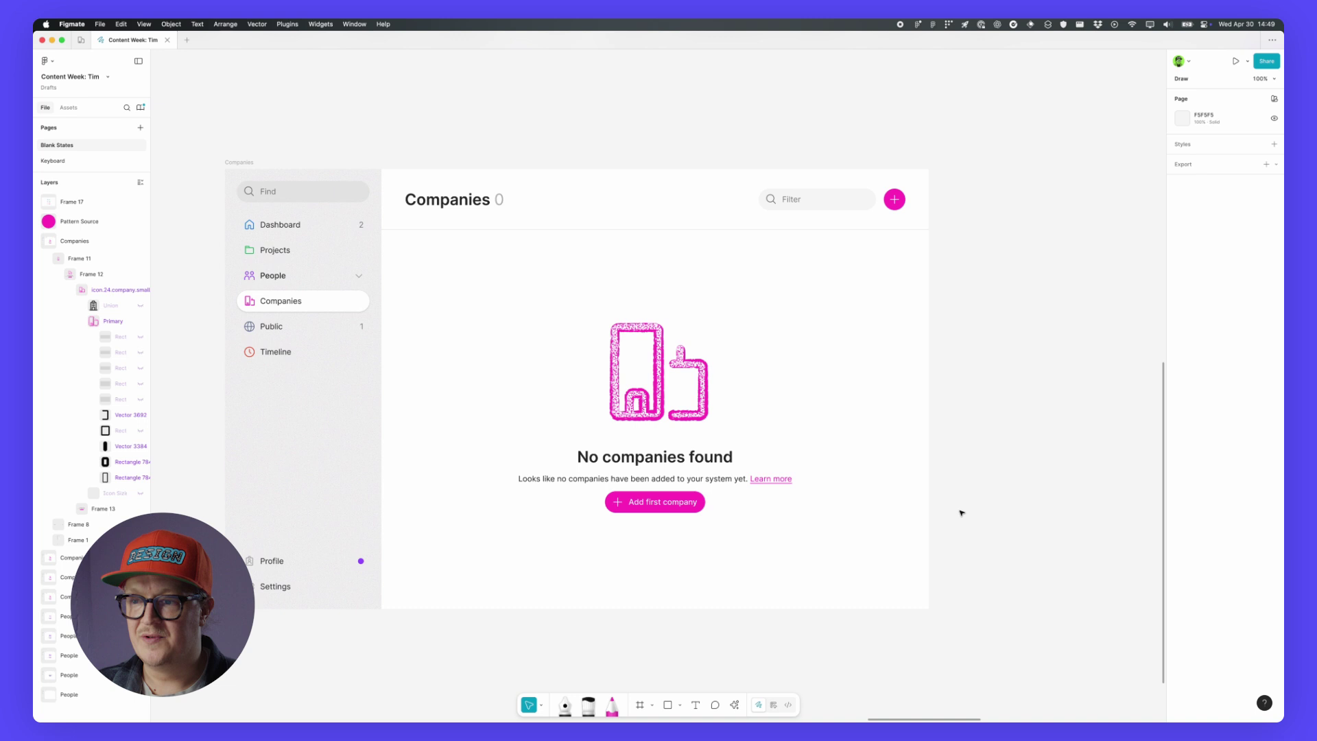